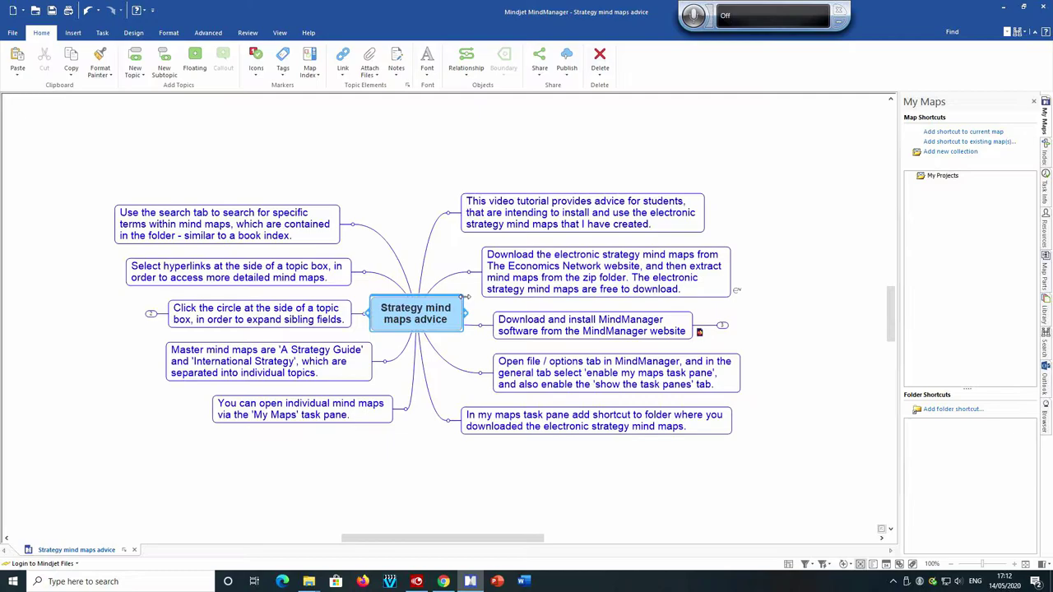
- Switch to Chrome showing the Google results for the author's strategy mind maps
key(alt+Tab)
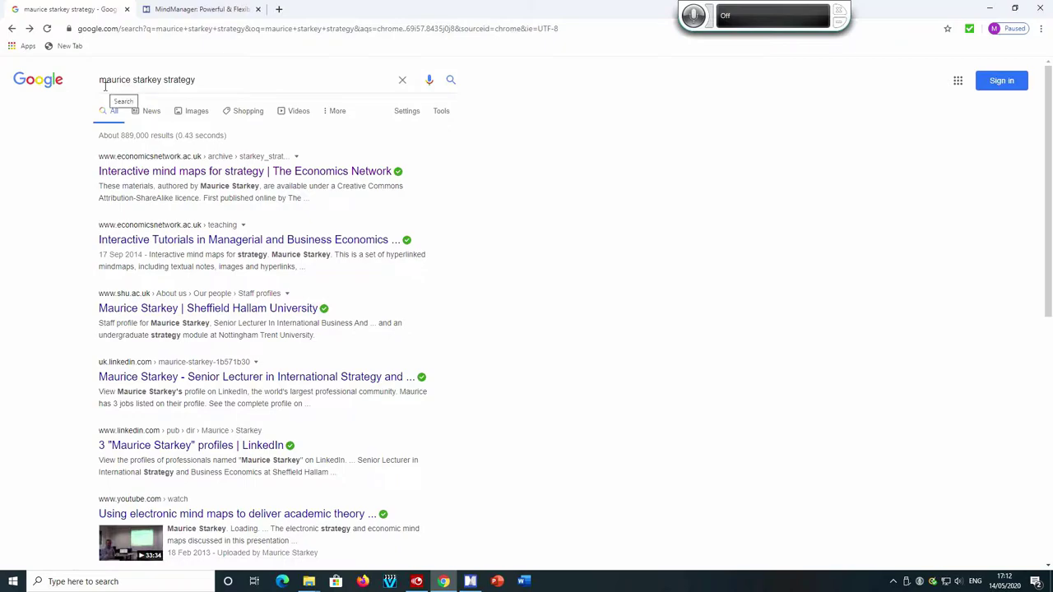
- Open the Economics Network strategy mind maps page and download strategy_maps.zip
click(141, 172)
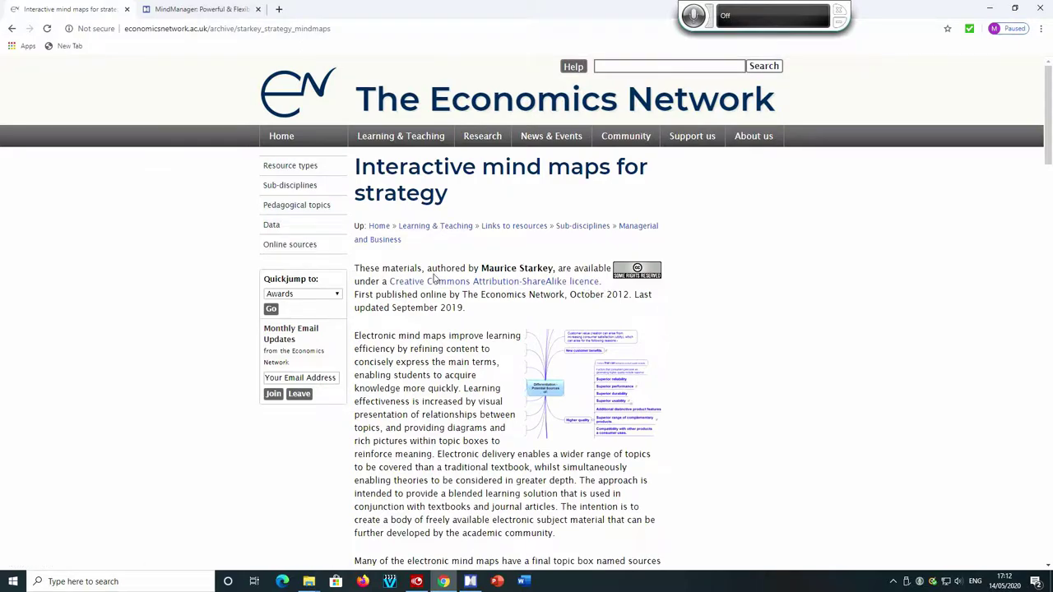
scroll(434, 278, down, 8)
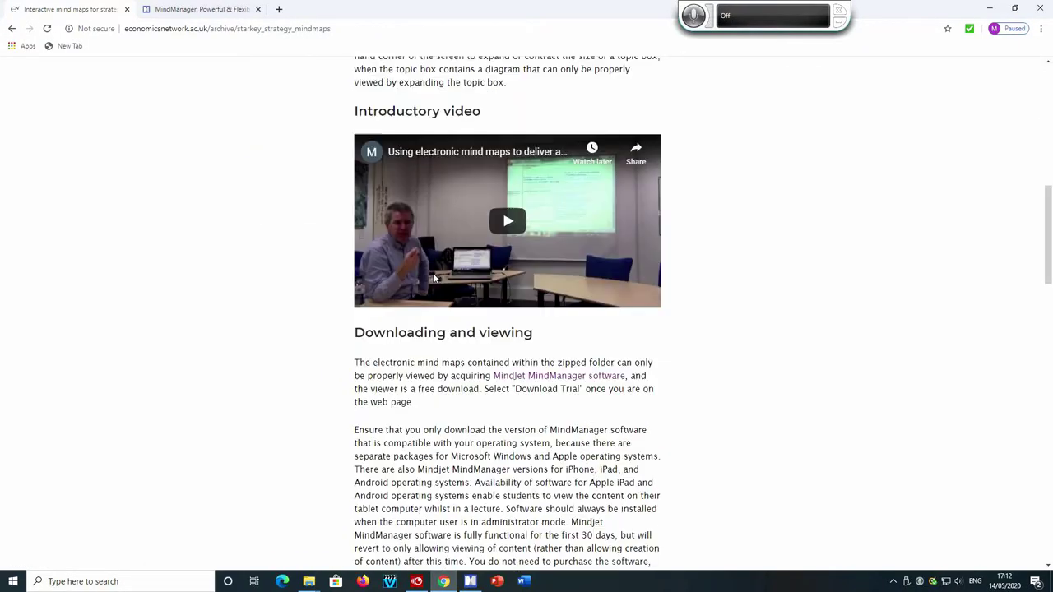
scroll(434, 278, down, 3)
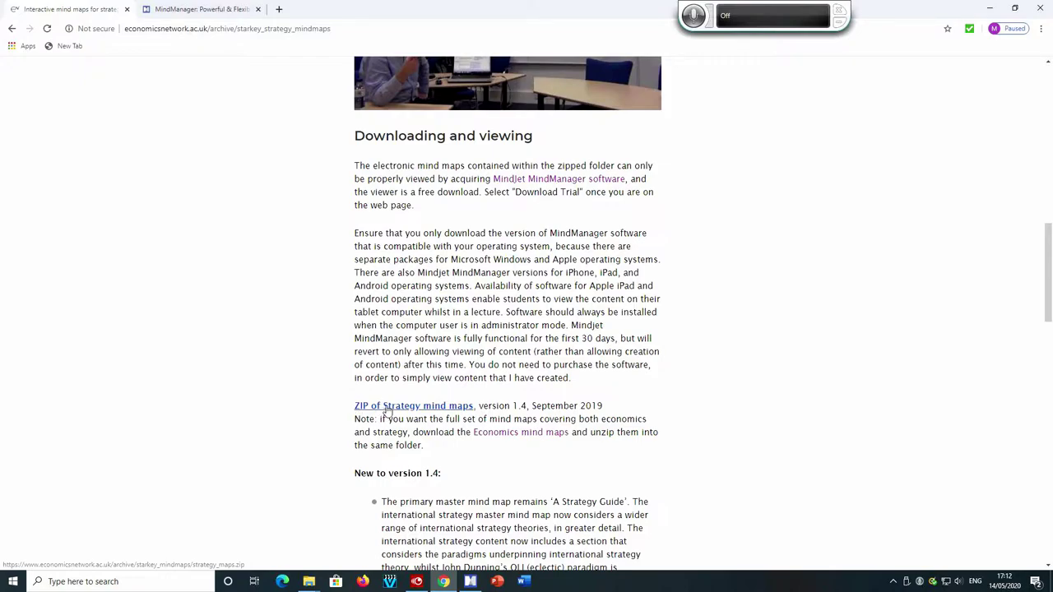
click(387, 408)
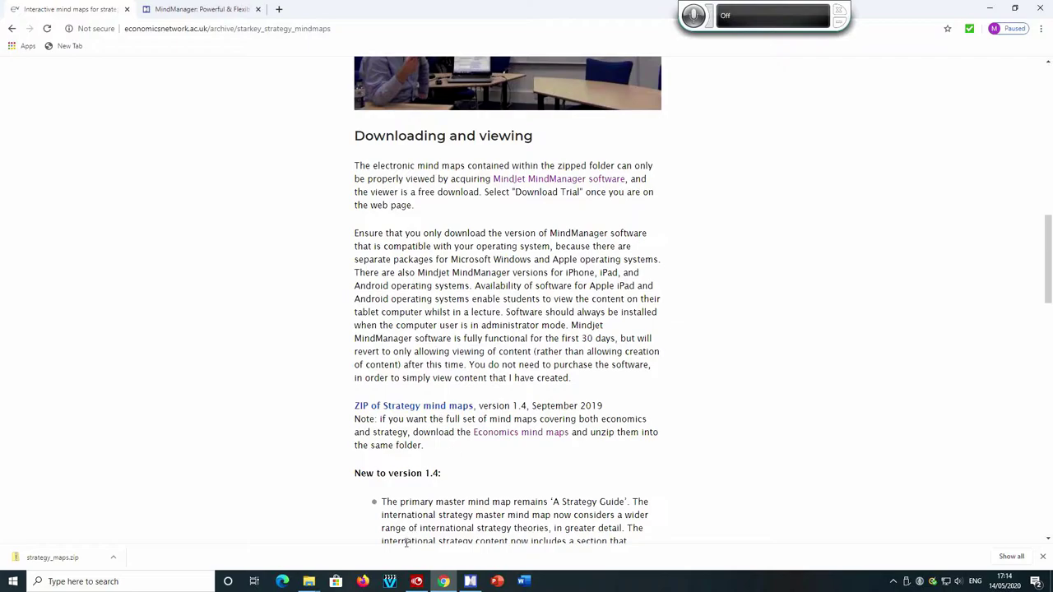
mouse_move(304, 585)
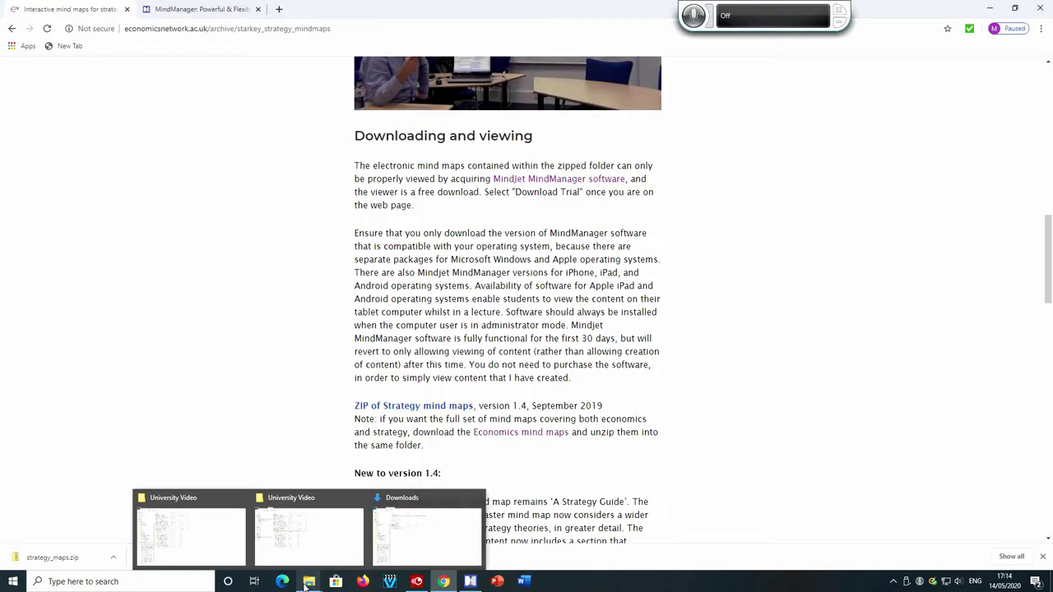
- Extract strategy_maps.zip in the Strategy download folder and open the Strategy Maps folder
click(306, 586)
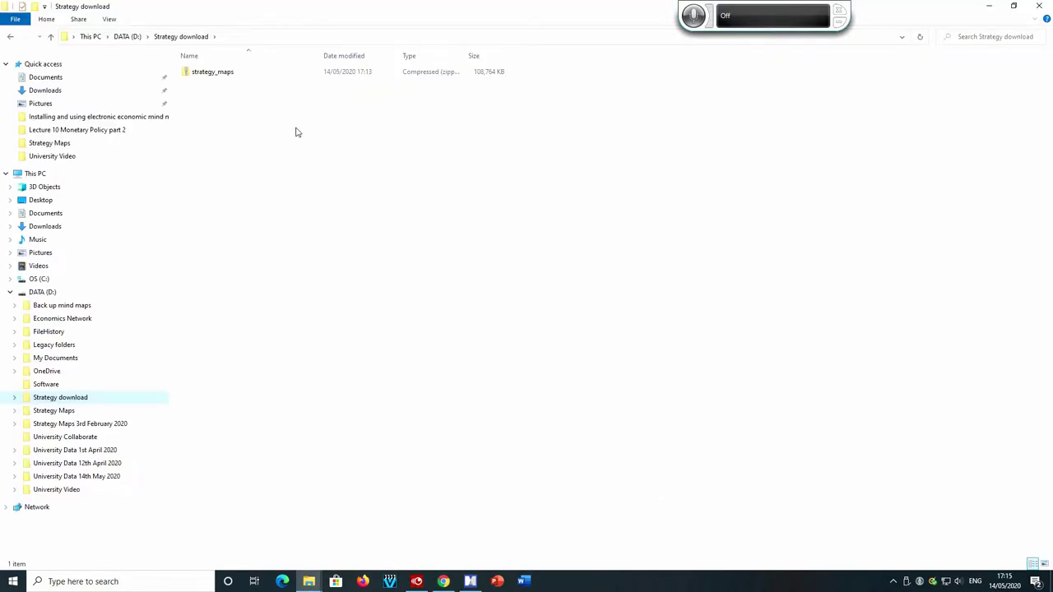
right_click(198, 76)
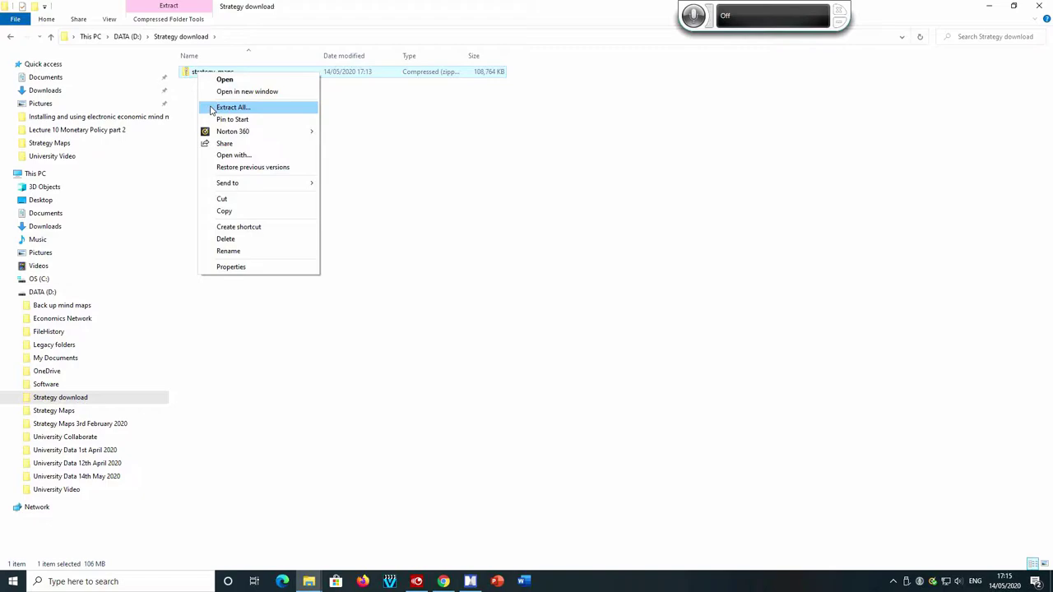
click(232, 107)
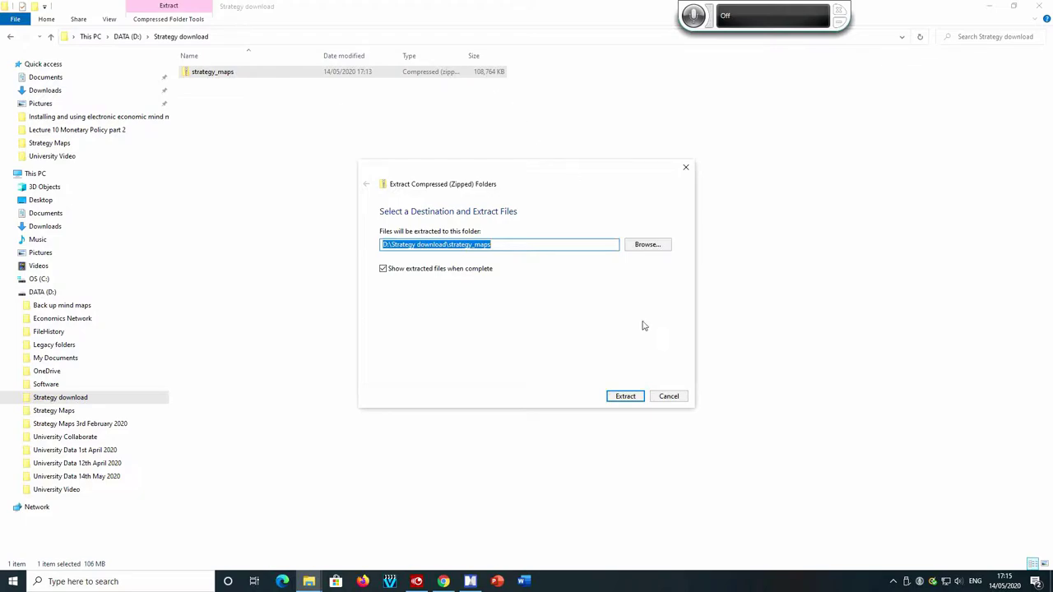
click(625, 397)
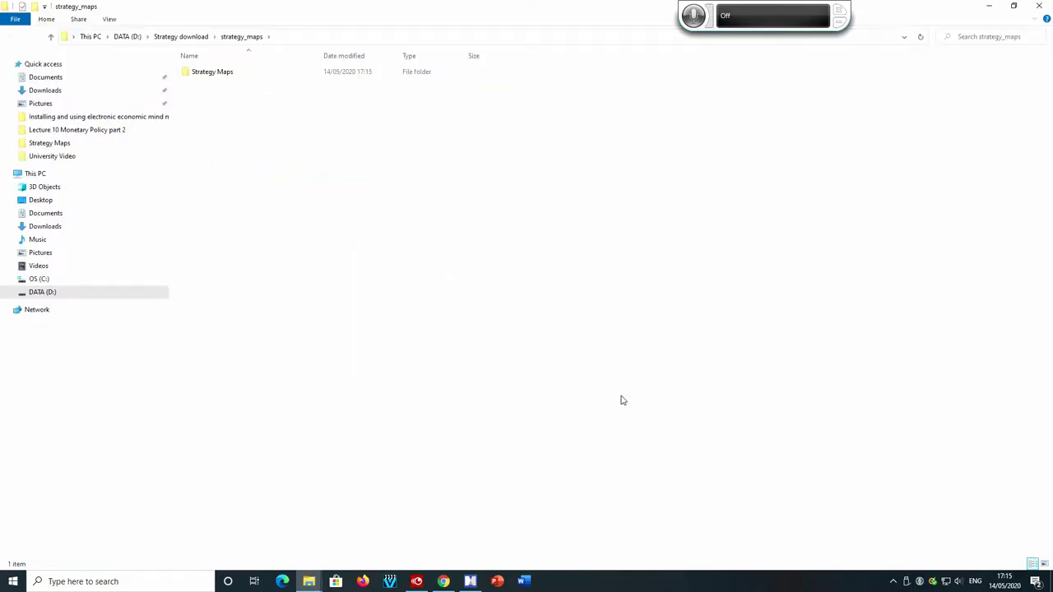
double_click(208, 74)
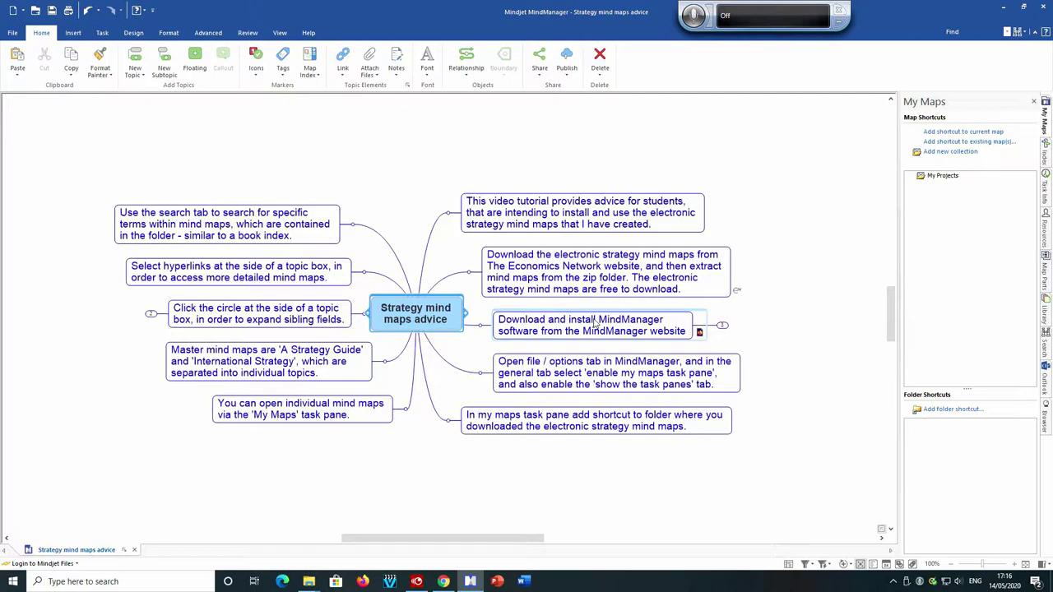
click(722, 325)
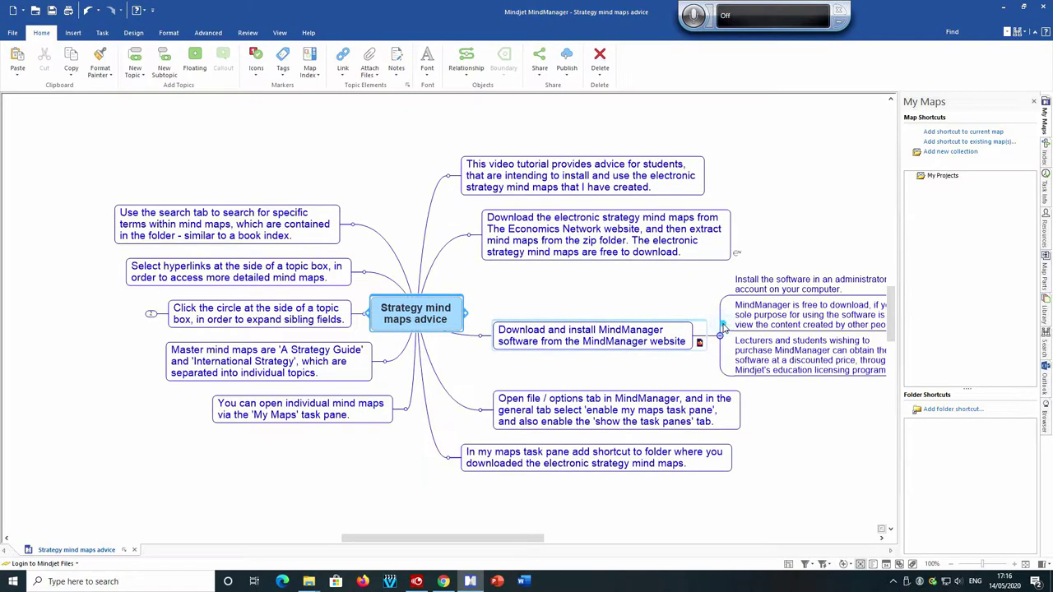
click(756, 285)
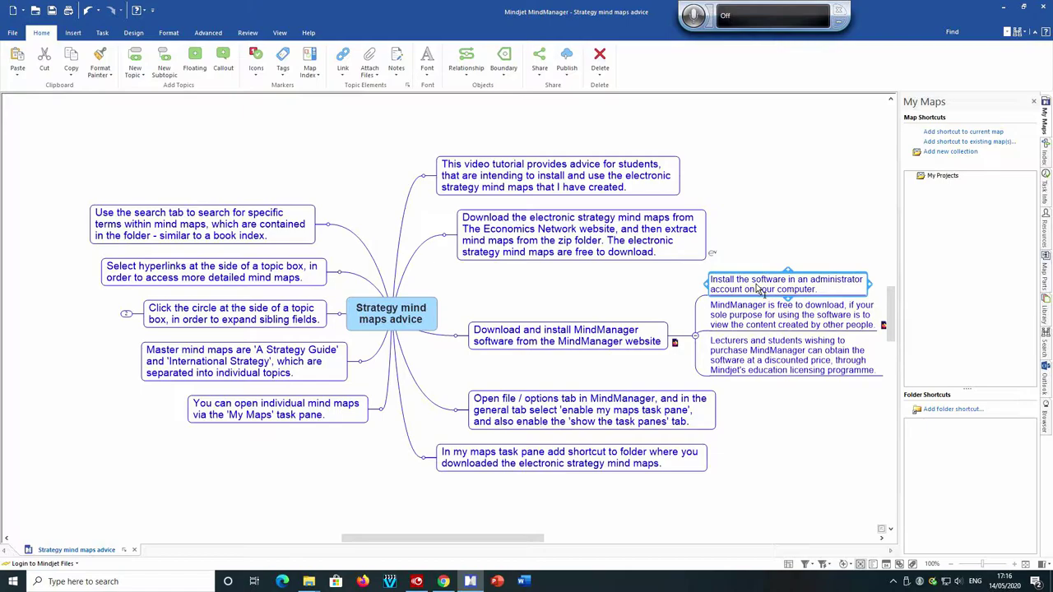
click(730, 322)
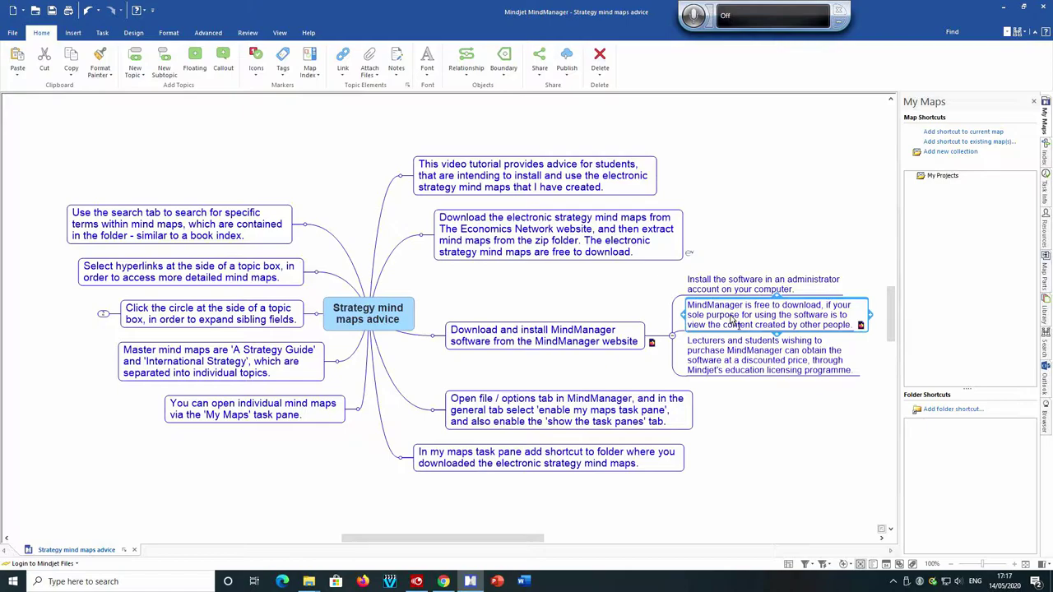
click(735, 371)
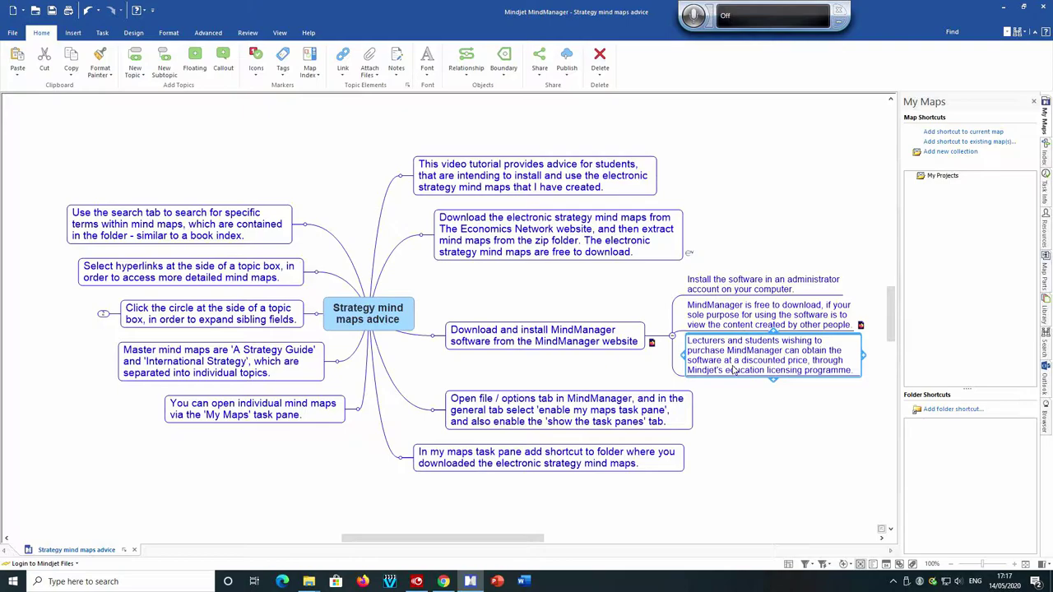
click(672, 336)
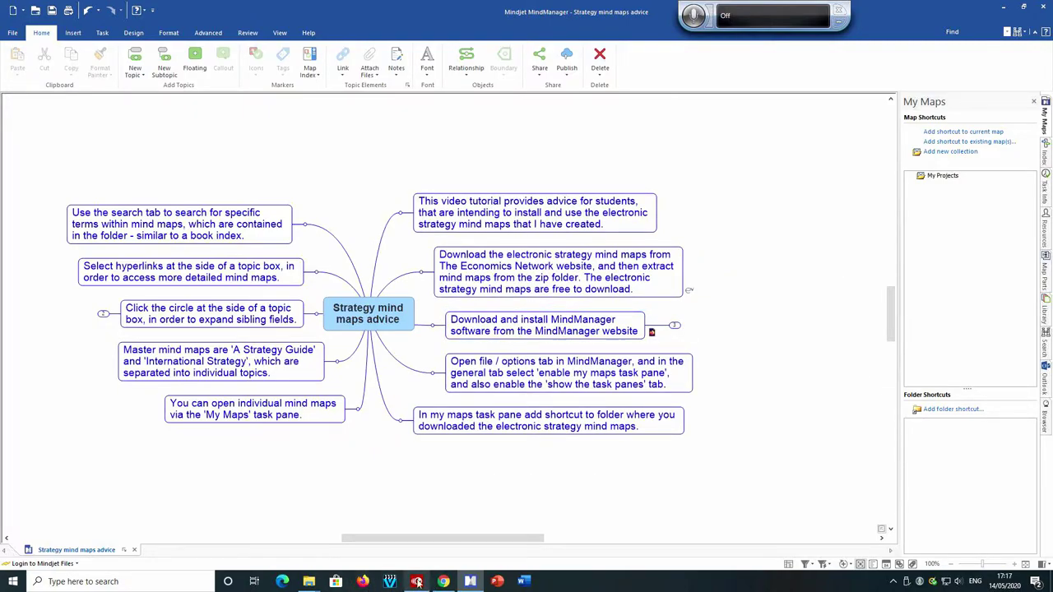
mouse_move(413, 586)
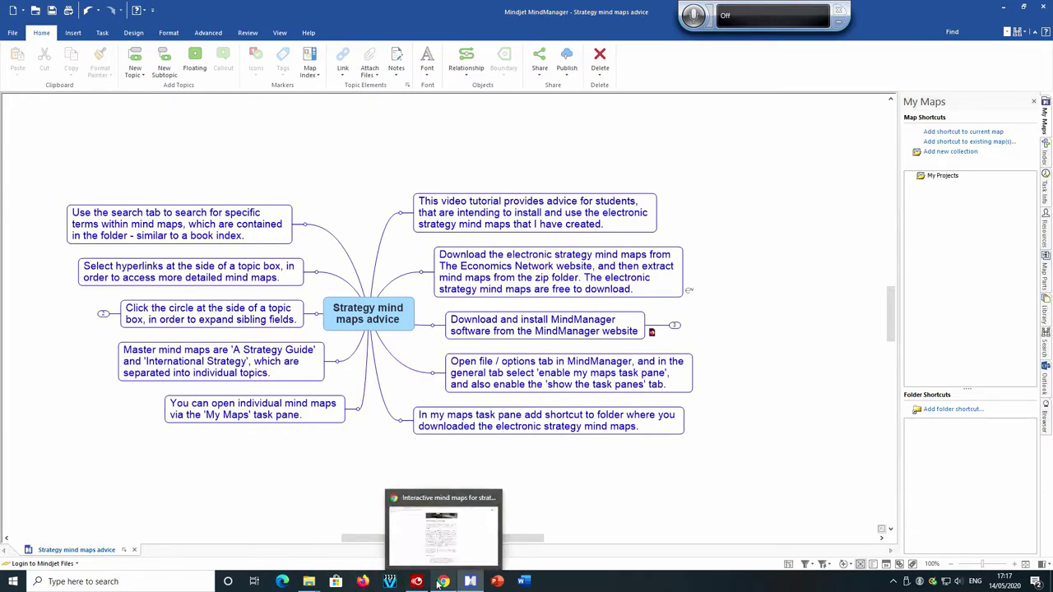
click(442, 561)
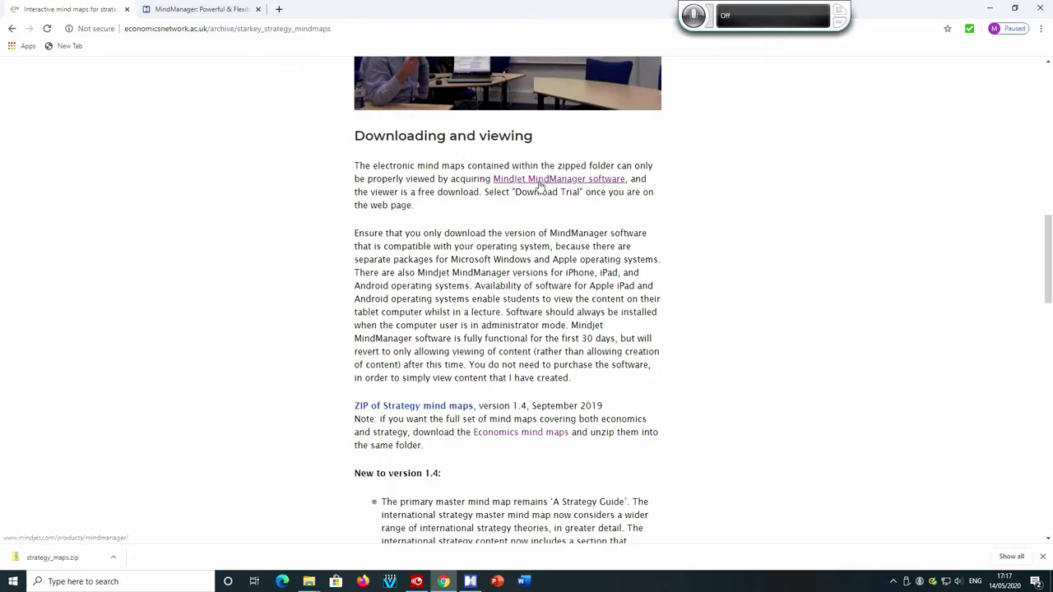
click(186, 8)
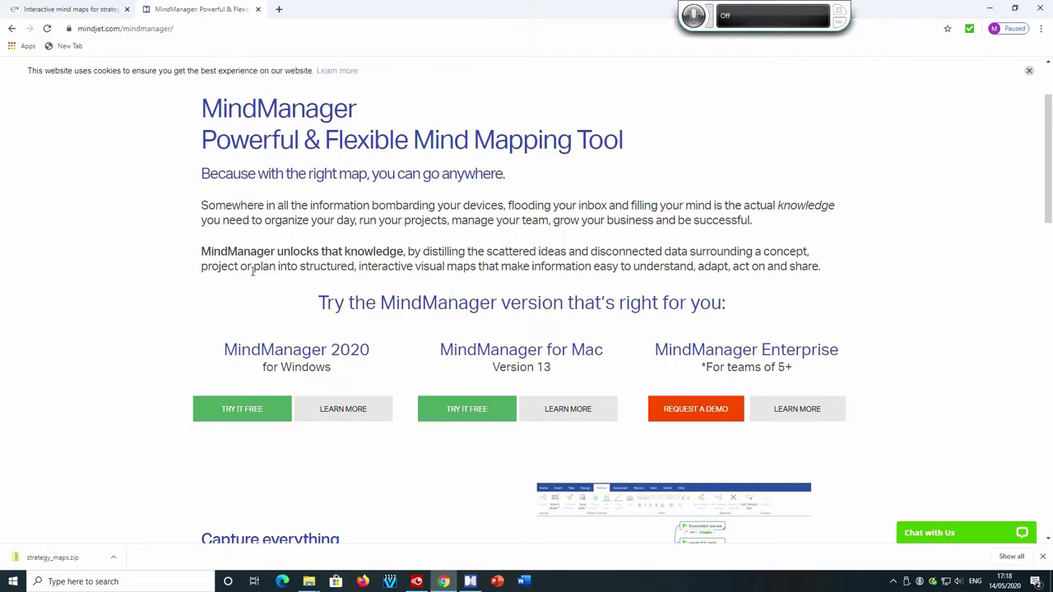
key(alt+Tab)
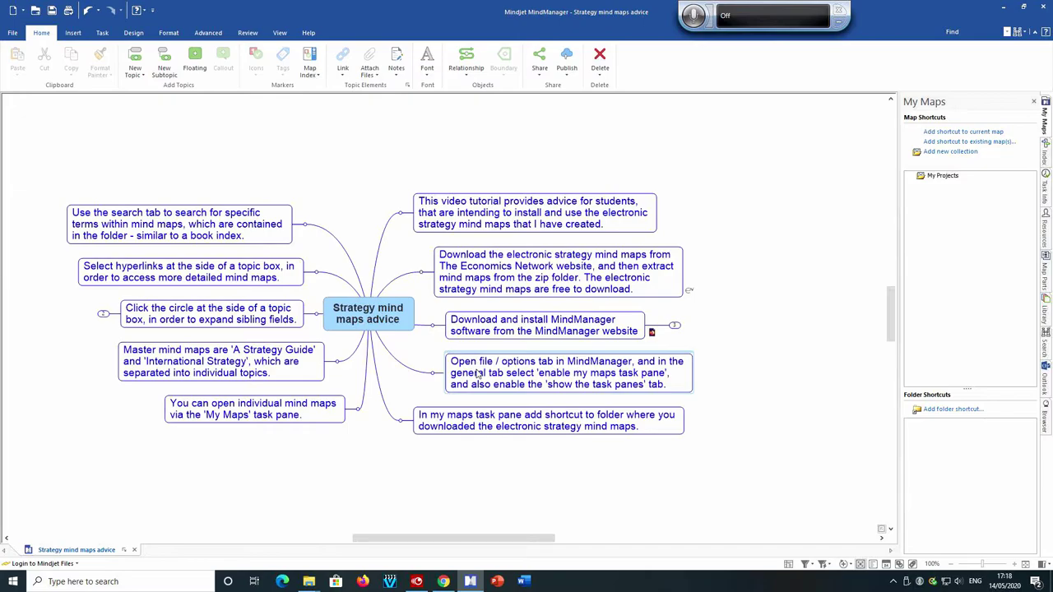
click(13, 33)
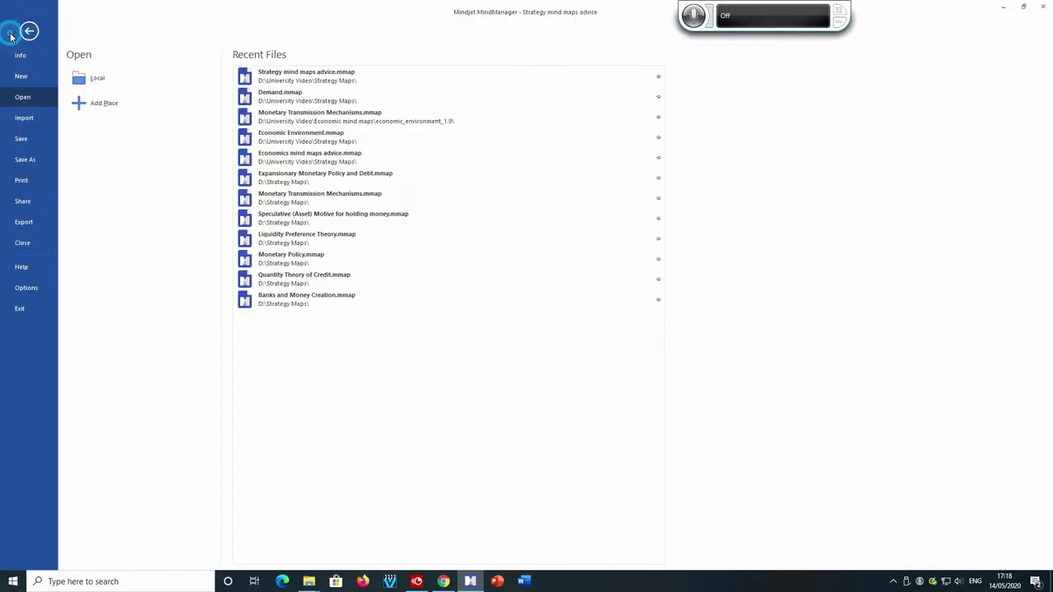
click(26, 289)
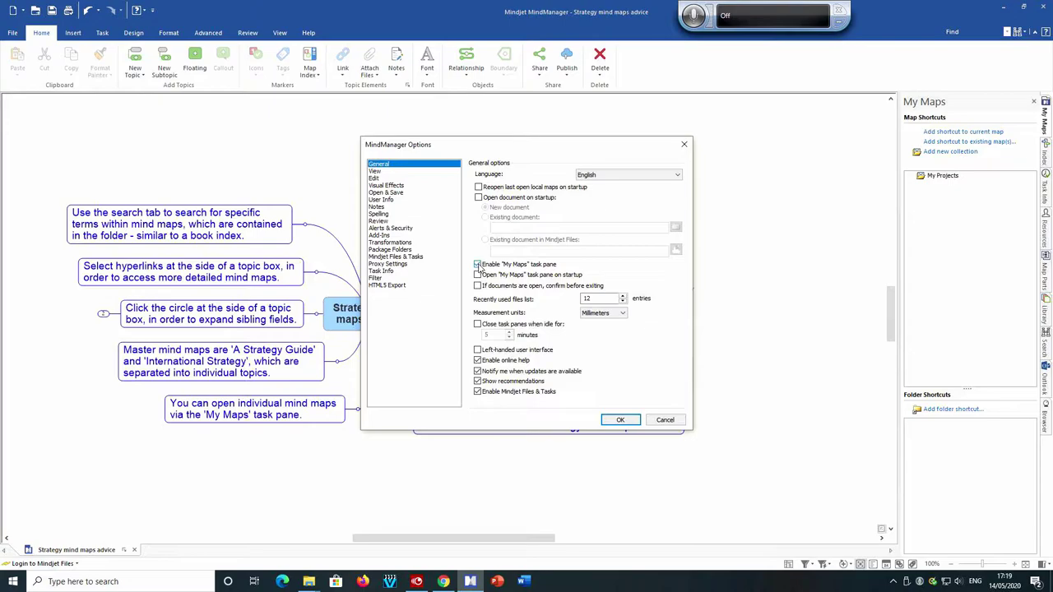
click(478, 264)
click(619, 420)
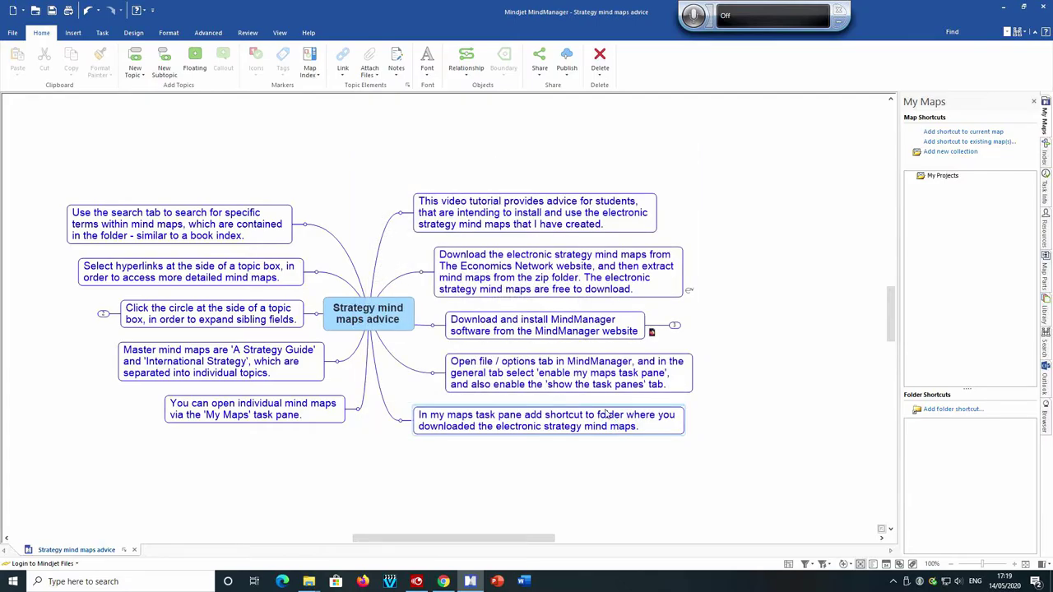
click(1049, 568)
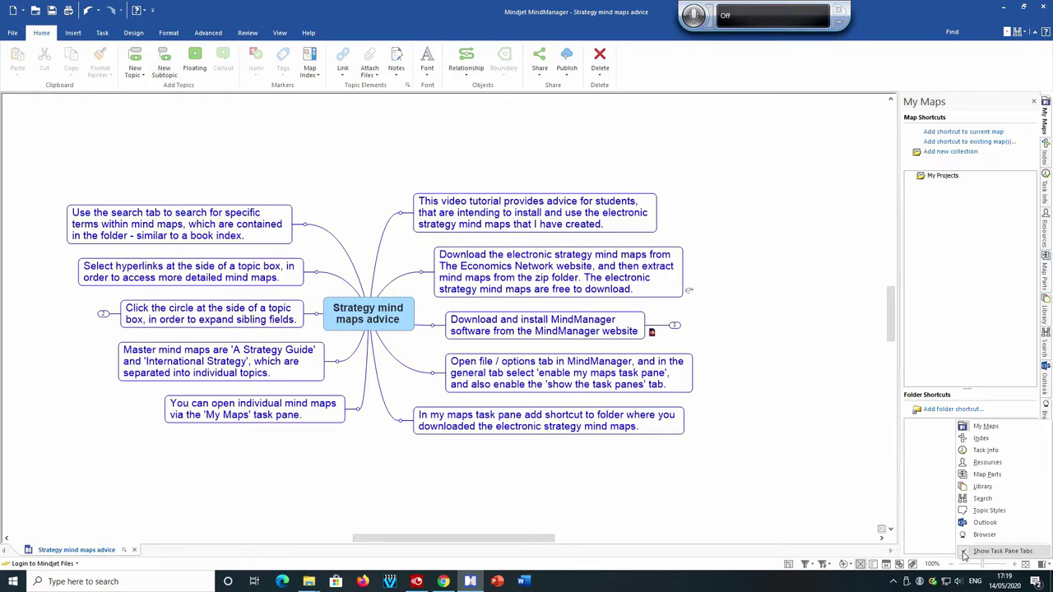
click(766, 477)
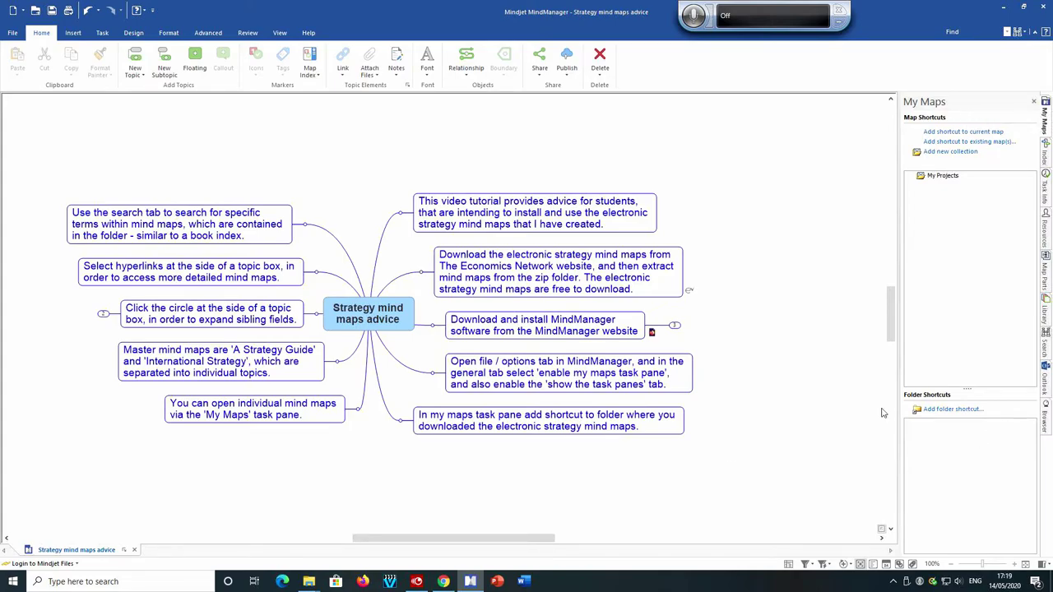
- Add the Strategy Maps folder as a My Maps shortcut and expand it to list its maps
click(940, 410)
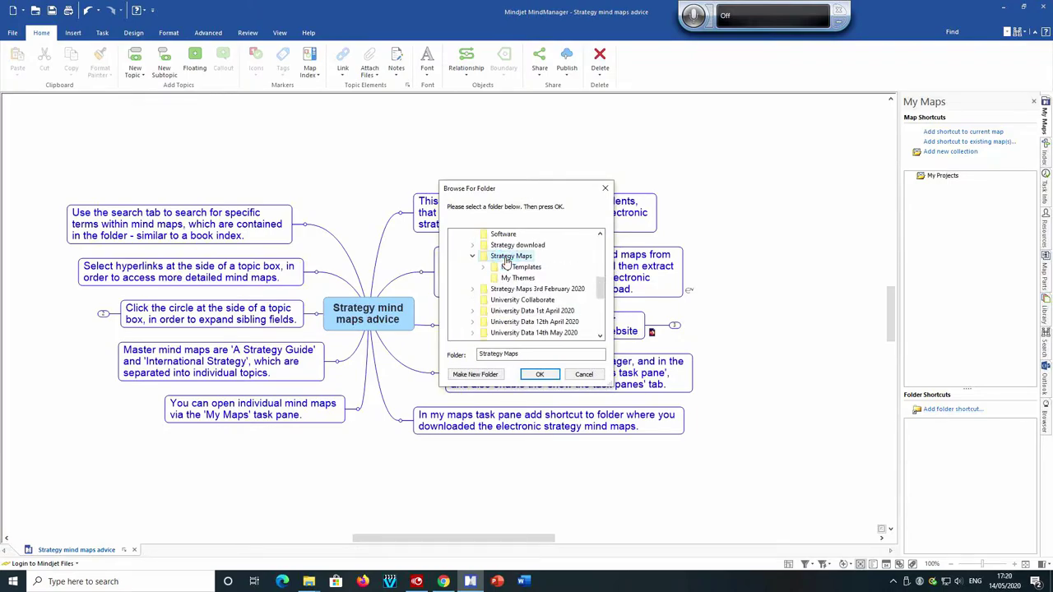
click(540, 374)
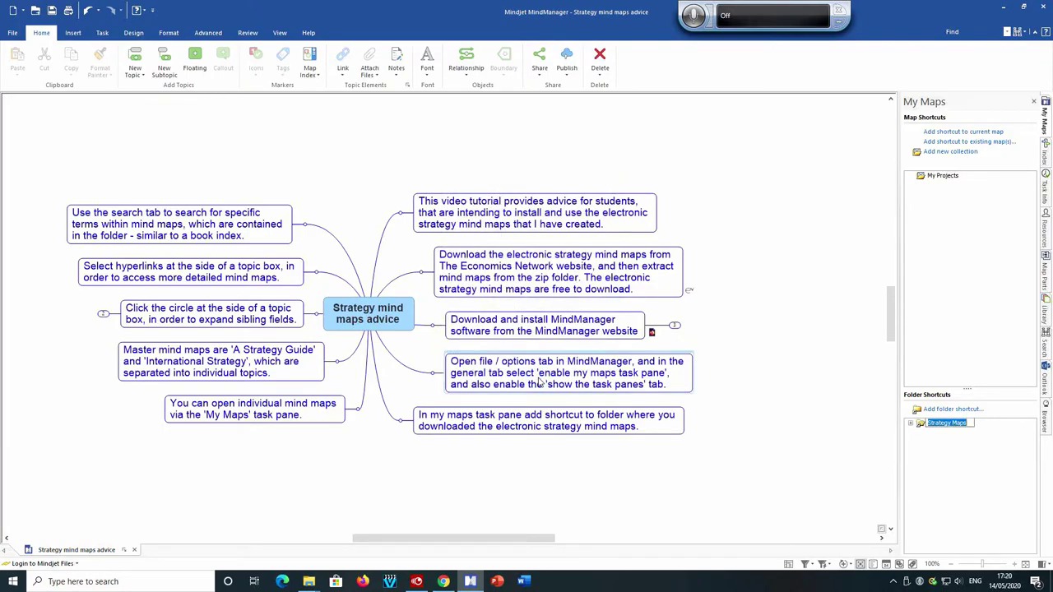
click(891, 437)
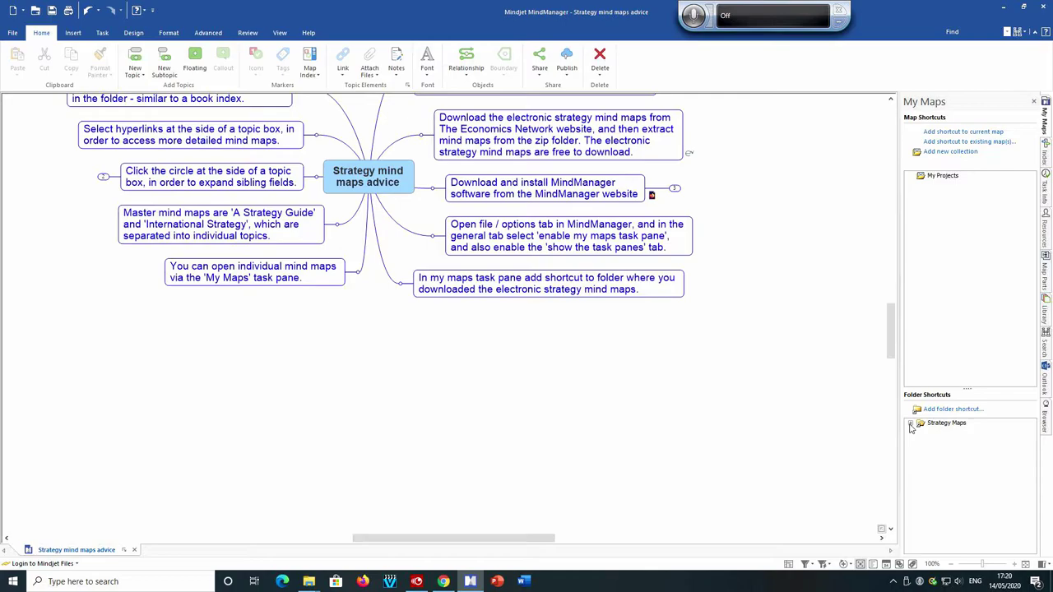
click(911, 423)
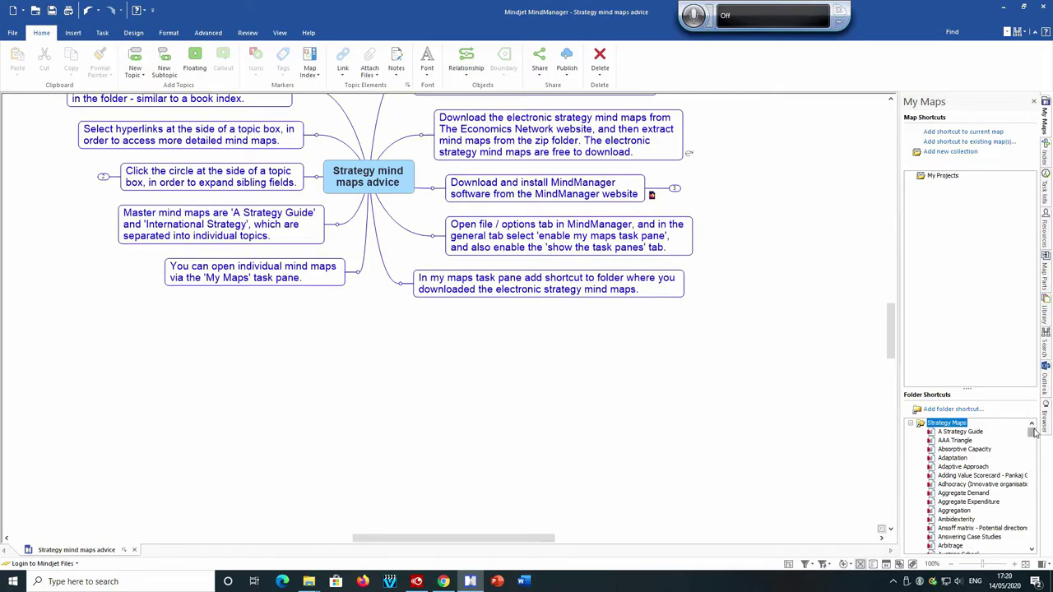
mouse_move(1035, 434)
mouse_down()
mouse_move(1038, 544)
mouse_move(1038, 432)
mouse_up()
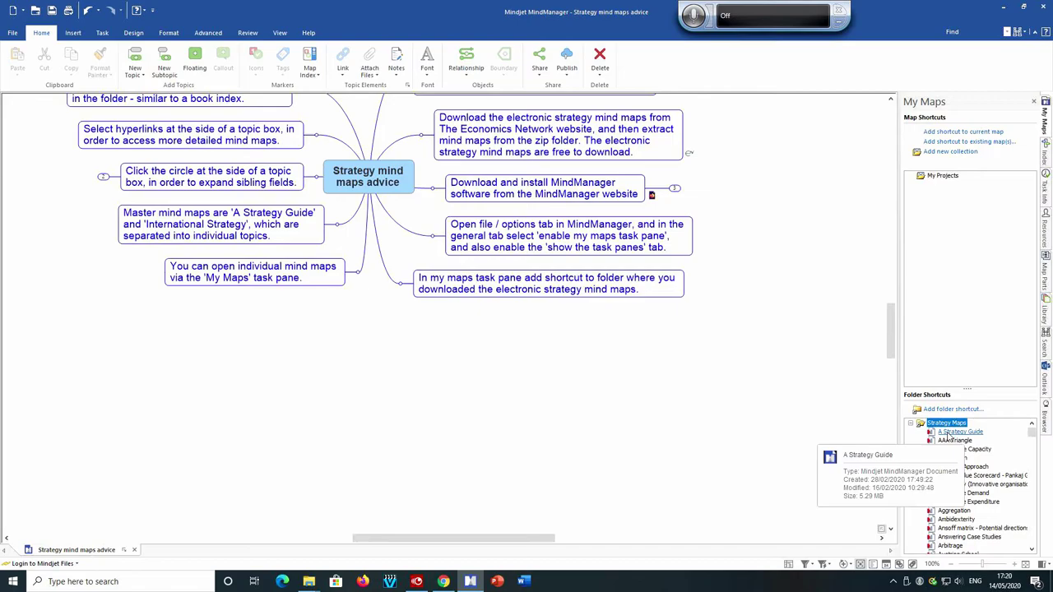
- Open A Strategy Guide from Folder Shortcuts, then return to the Strategy mind maps advice map
click(950, 433)
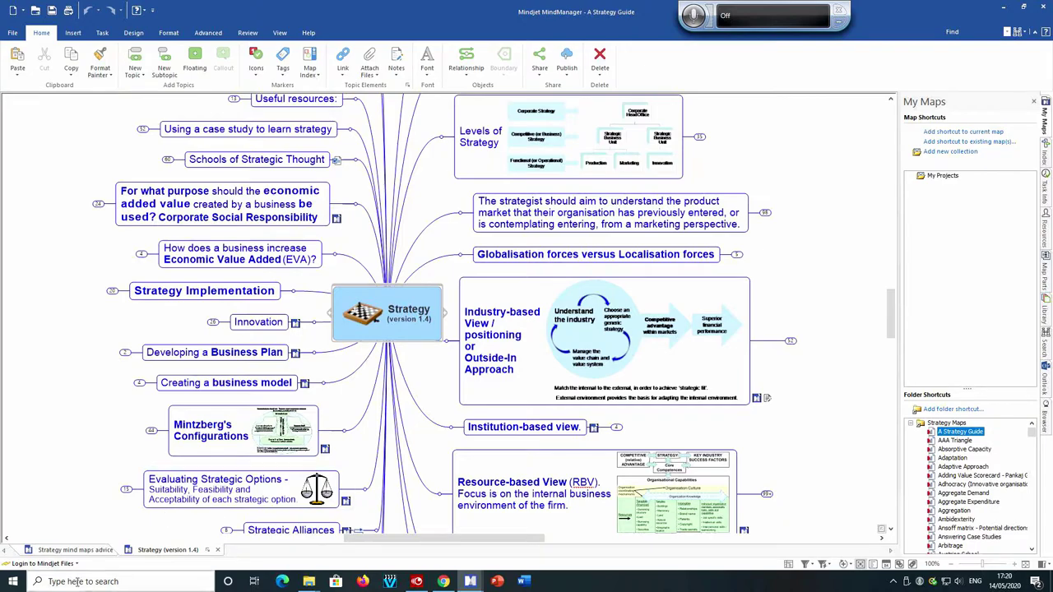
click(66, 549)
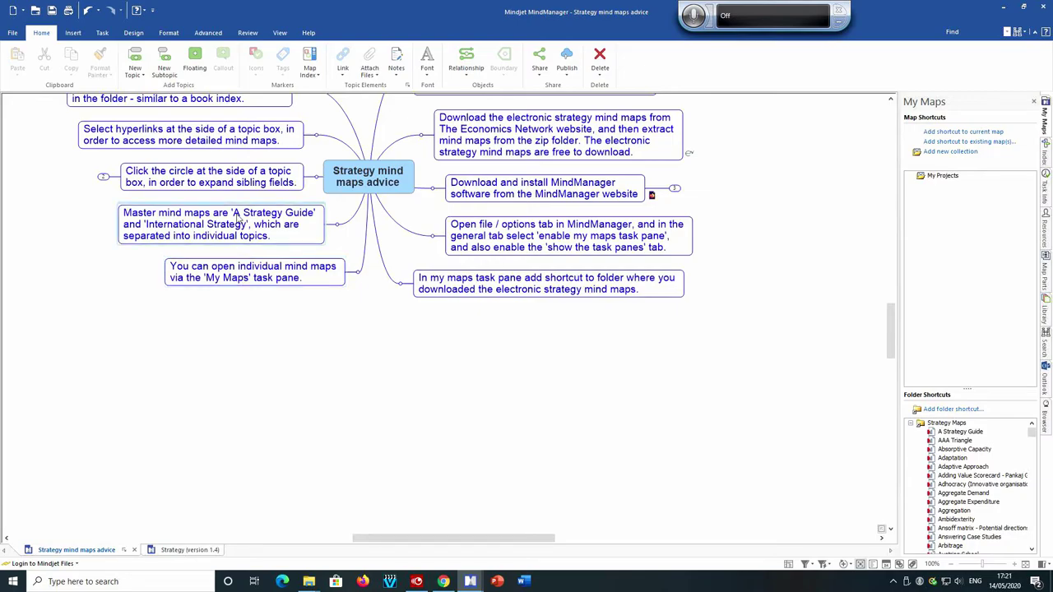
- Bring up the Strategy (version 1.4) map and scroll around it
click(172, 551)
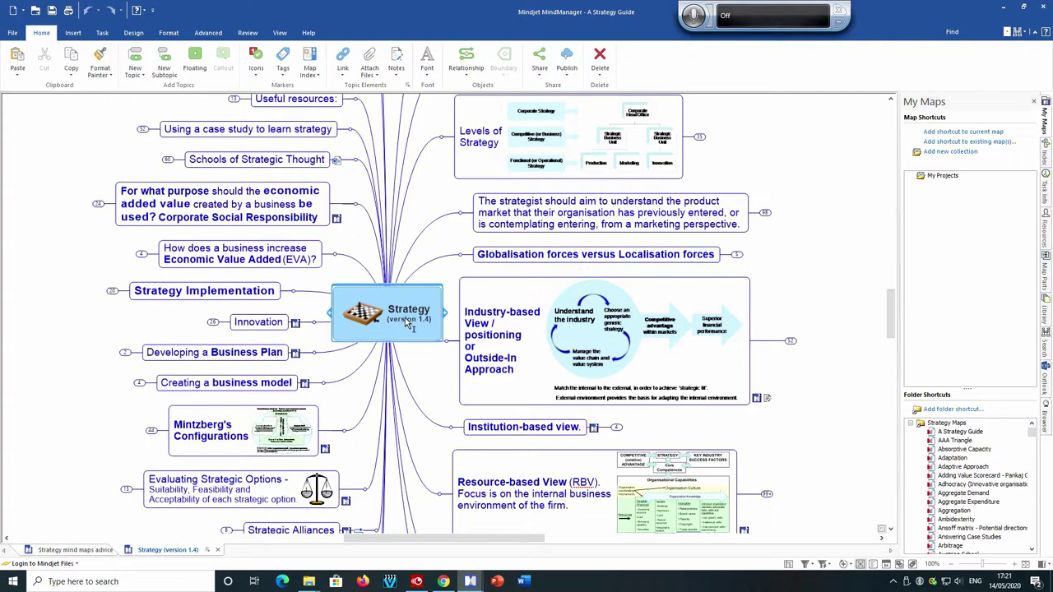
mouse_move(893, 317)
mouse_down()
mouse_move(895, 294)
mouse_move(899, 327)
mouse_up()
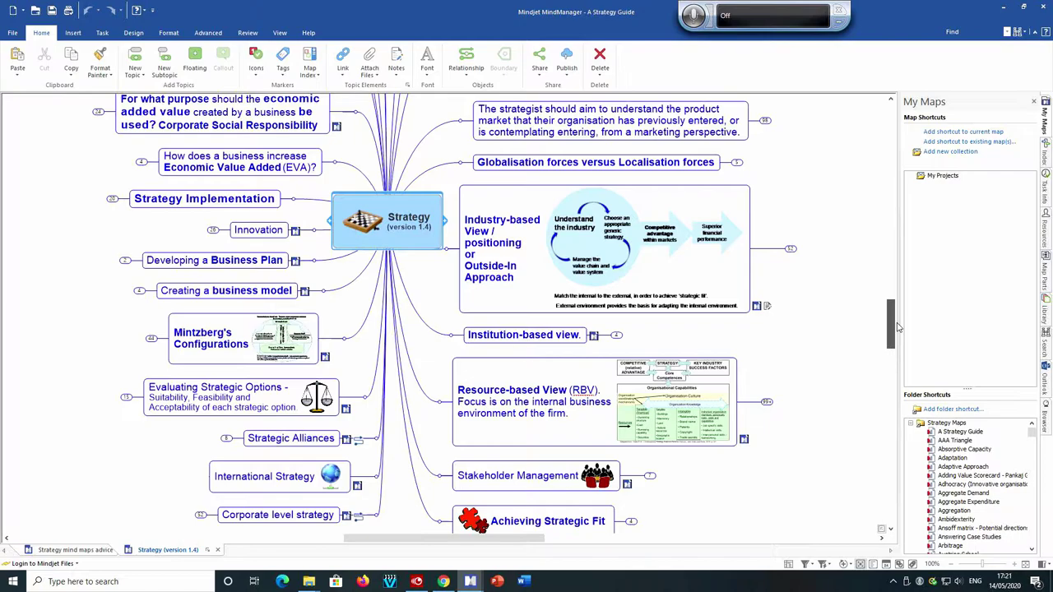
drag(898, 328, 898, 321)
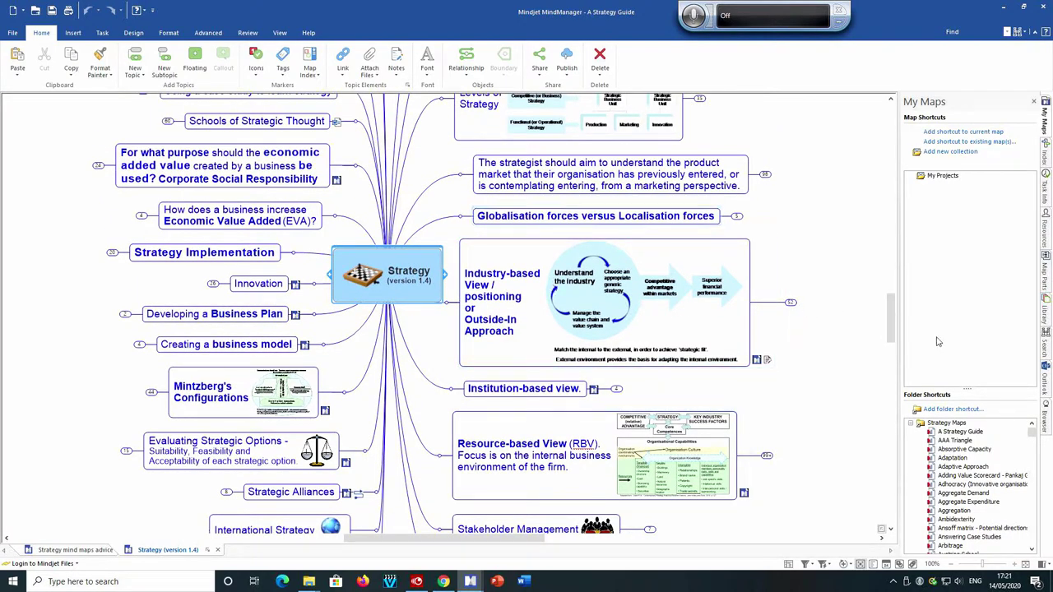
drag(891, 332, 892, 325)
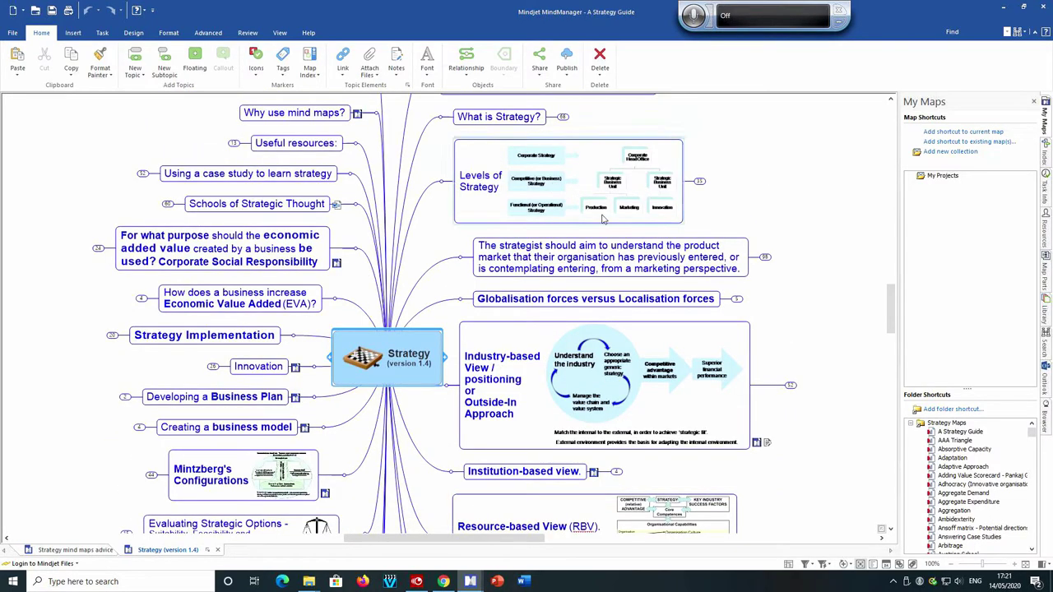
drag(893, 313, 894, 314)
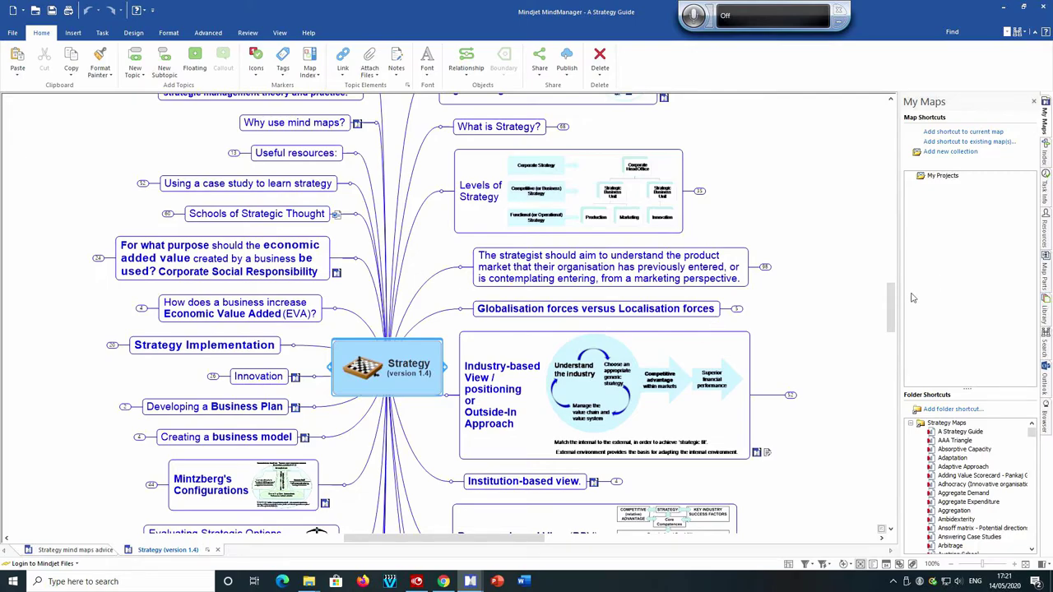
drag(891, 310, 895, 337)
- Expand the Resource-based View branch, browse it, and collapse it again
click(766, 329)
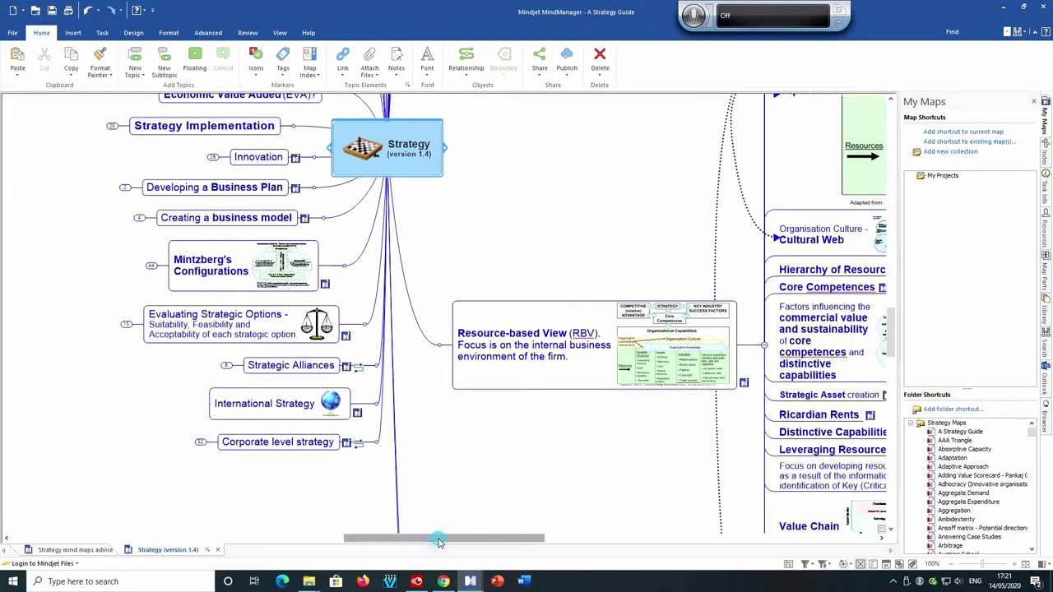
drag(437, 540, 529, 549)
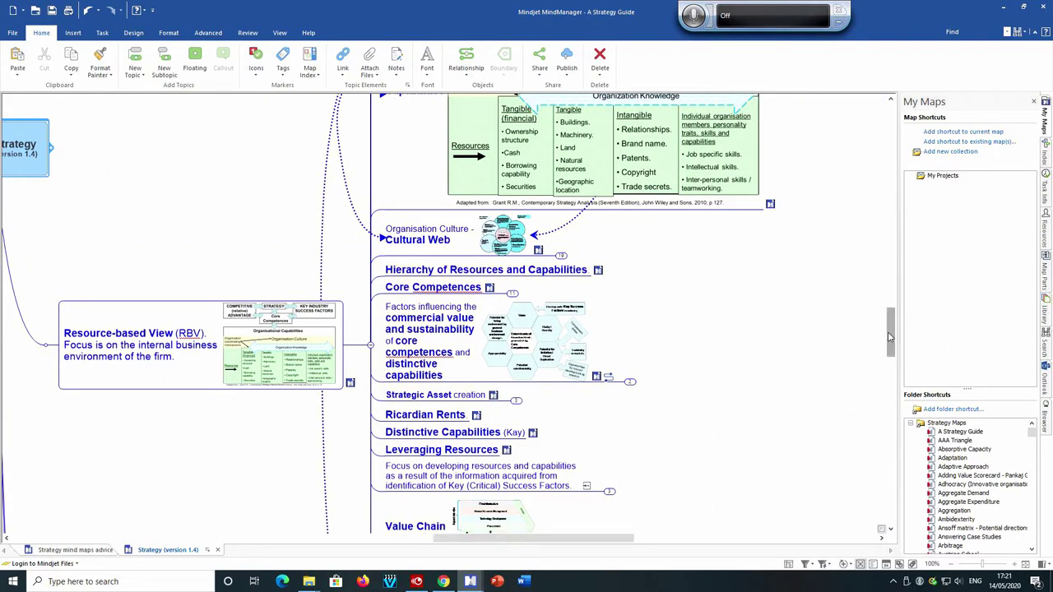
mouse_move(893, 341)
mouse_down()
mouse_move(893, 292)
mouse_move(895, 329)
mouse_up()
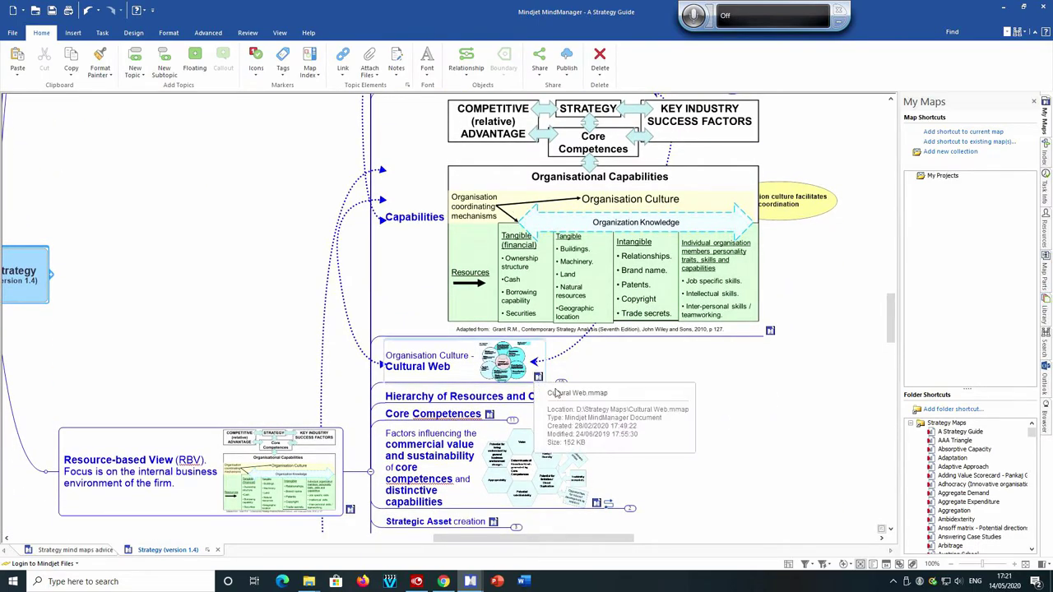
click(371, 475)
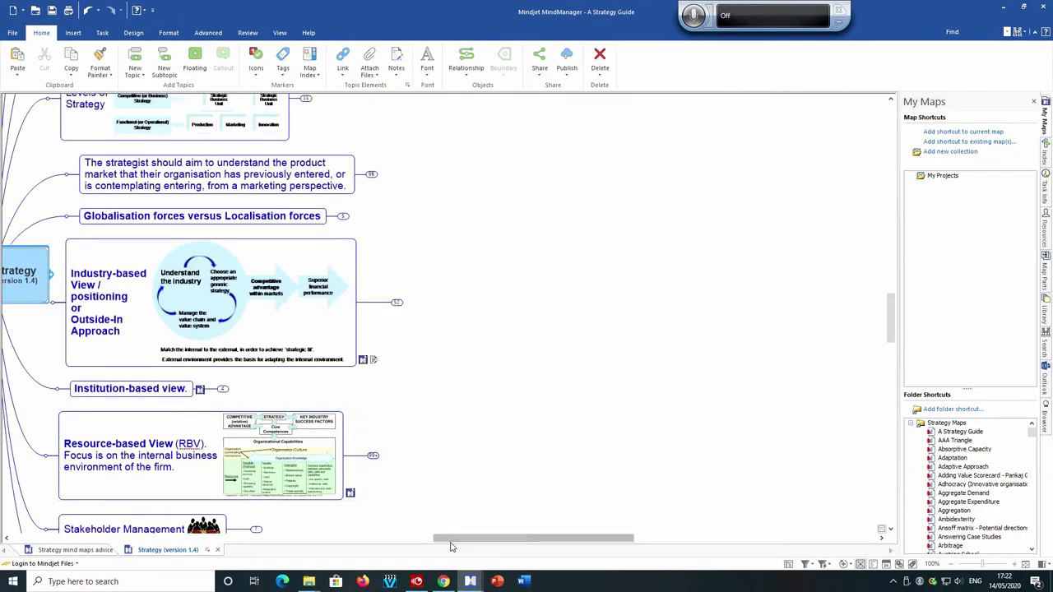
drag(451, 543, 358, 543)
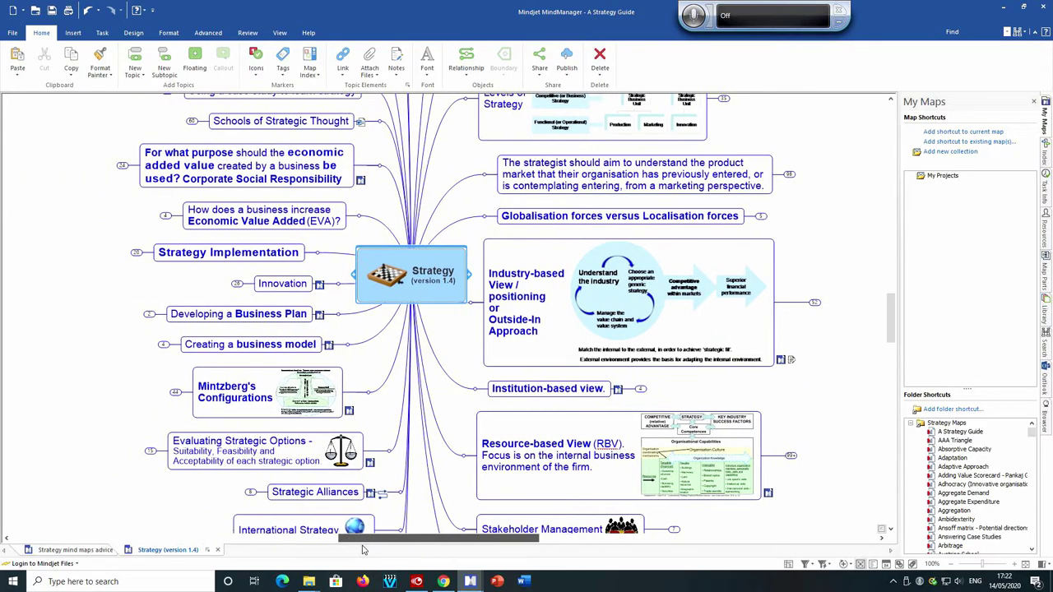
- On the advice map, reveal A Strategy Guide and International Strategy and view International Strategy's linked file details
click(74, 550)
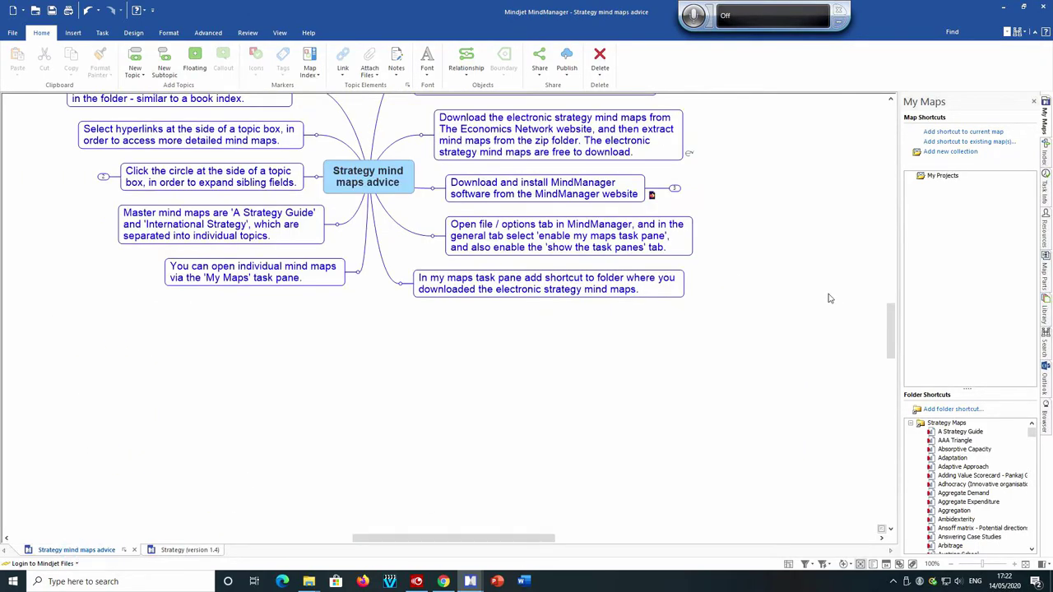
click(890, 335)
drag(890, 336, 892, 323)
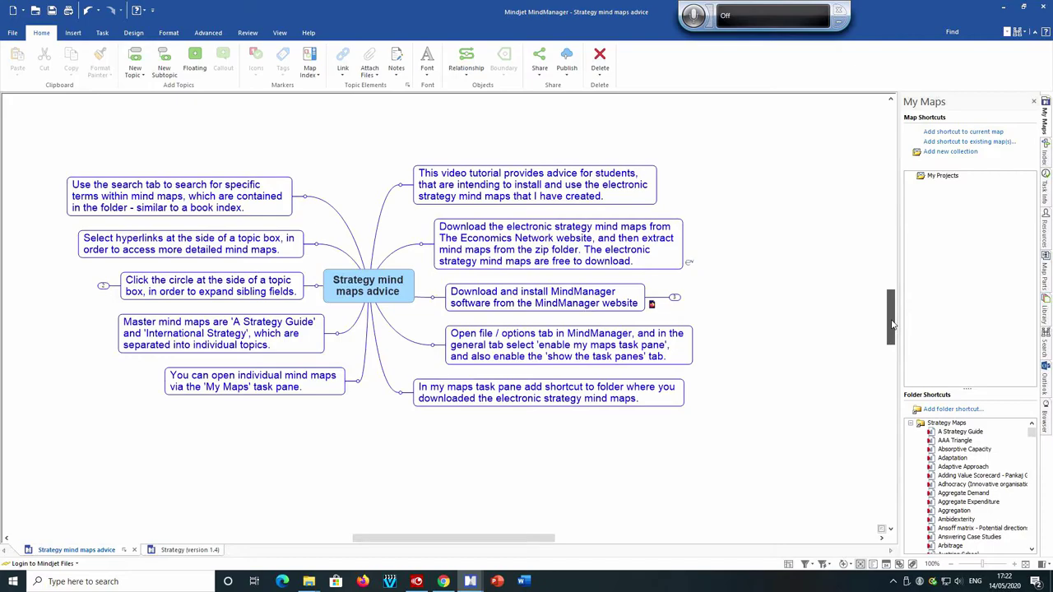
click(103, 287)
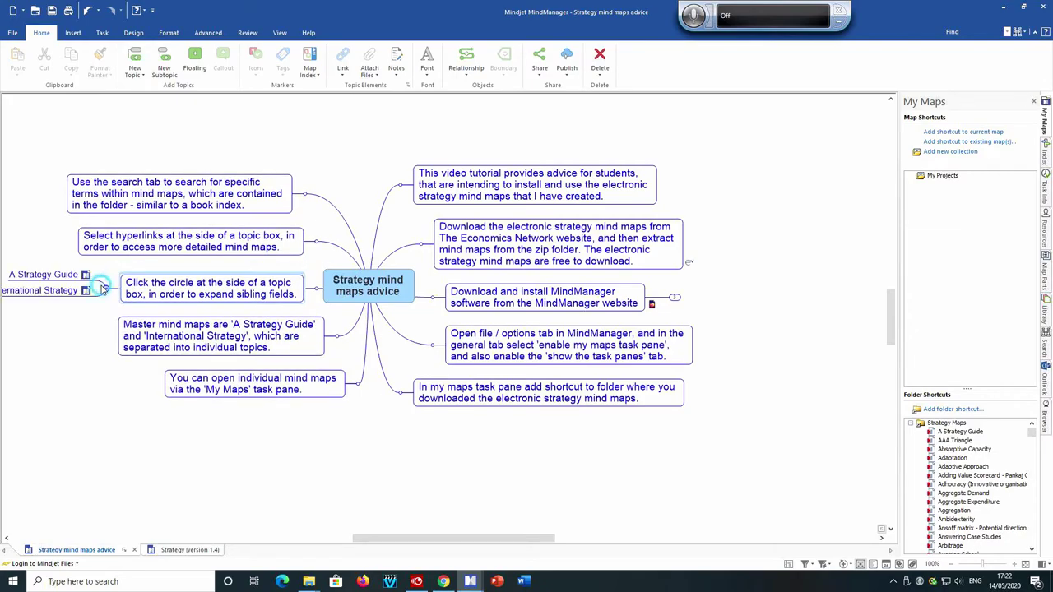
click(47, 278)
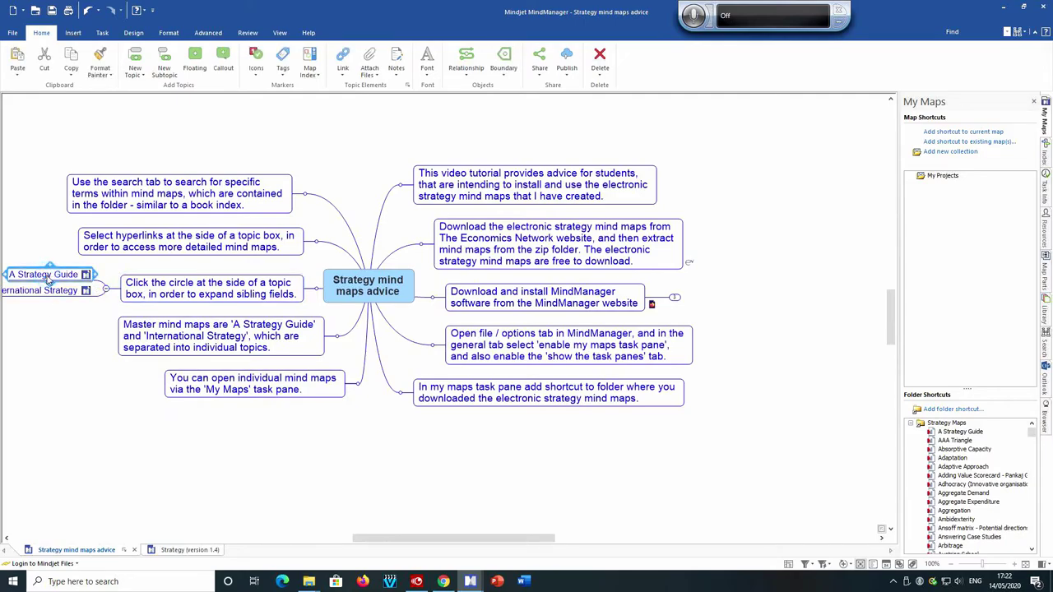
click(51, 293)
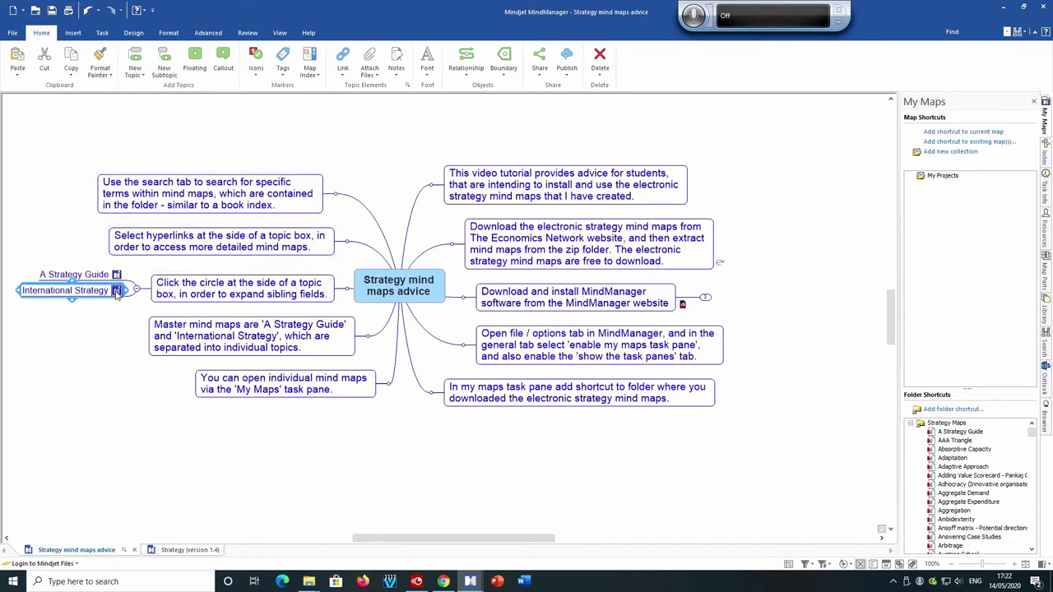
mouse_move(117, 297)
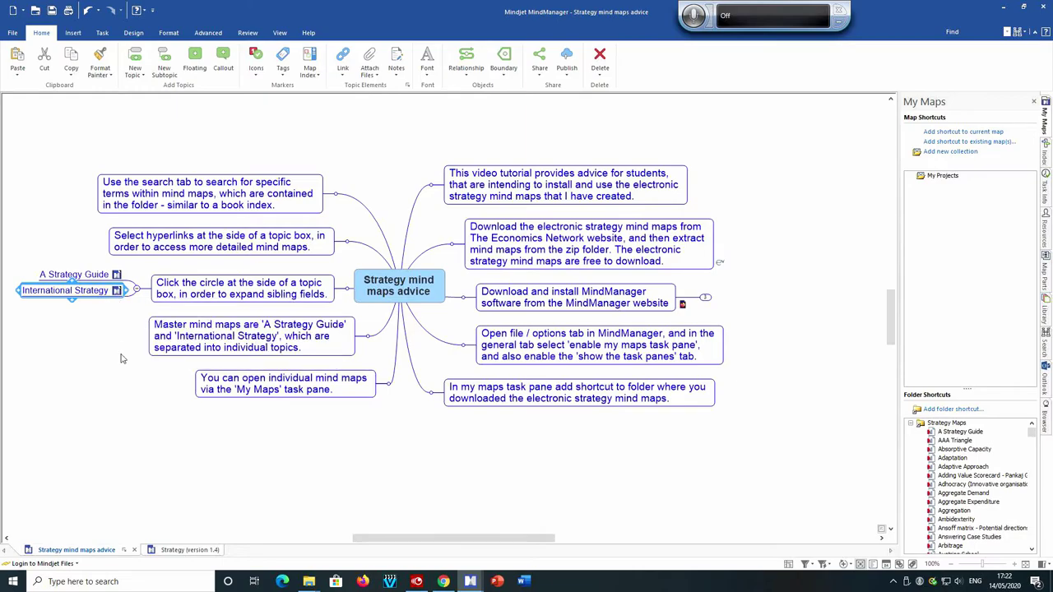
- Open the linked International Strategy map and peek into CAGE Distance Framework and Institution Based View
click(117, 292)
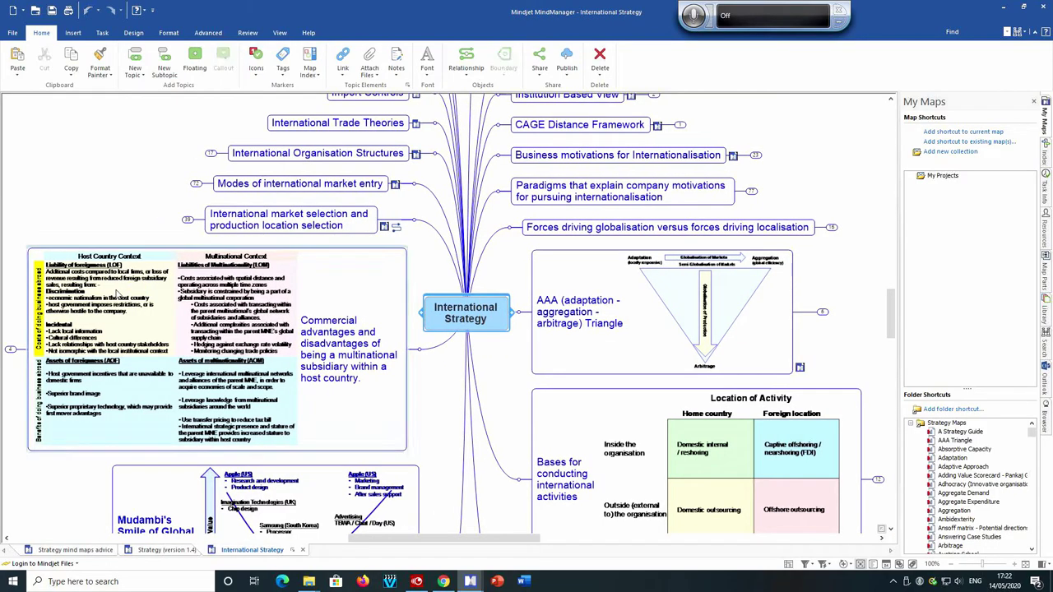
drag(894, 313, 895, 304)
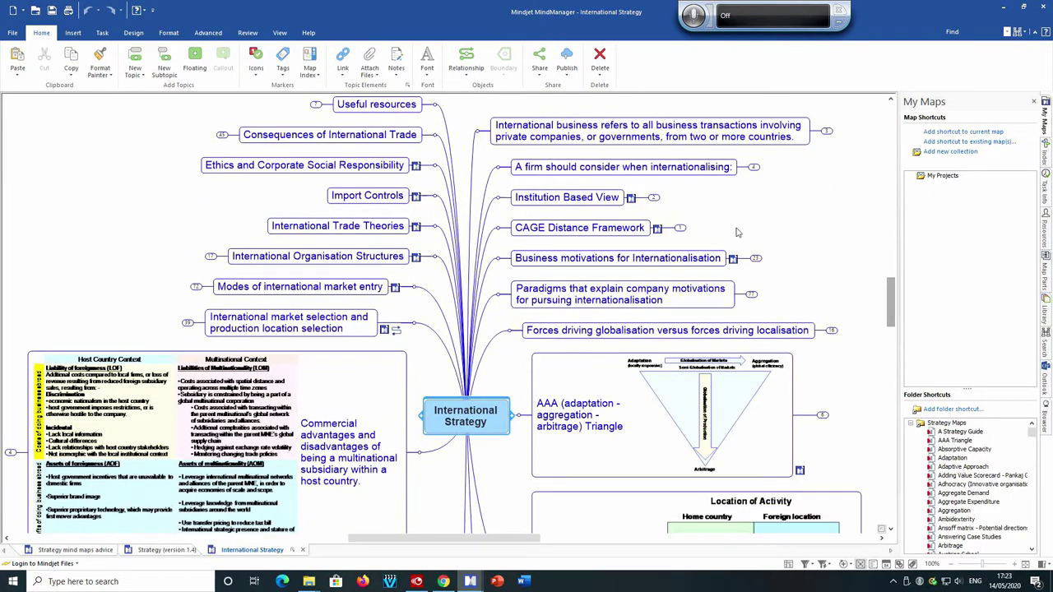
click(678, 229)
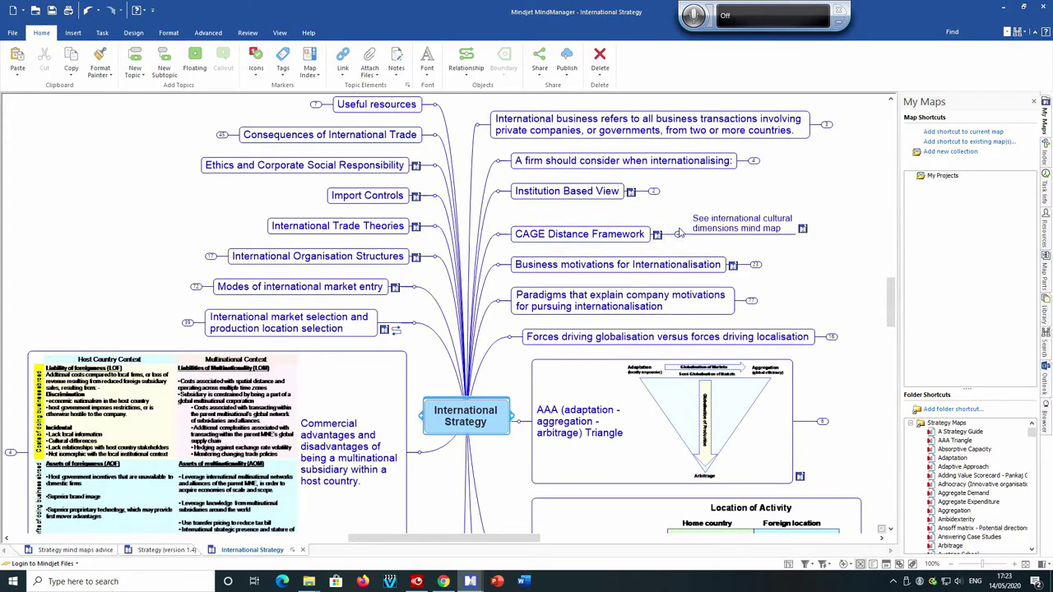
click(678, 233)
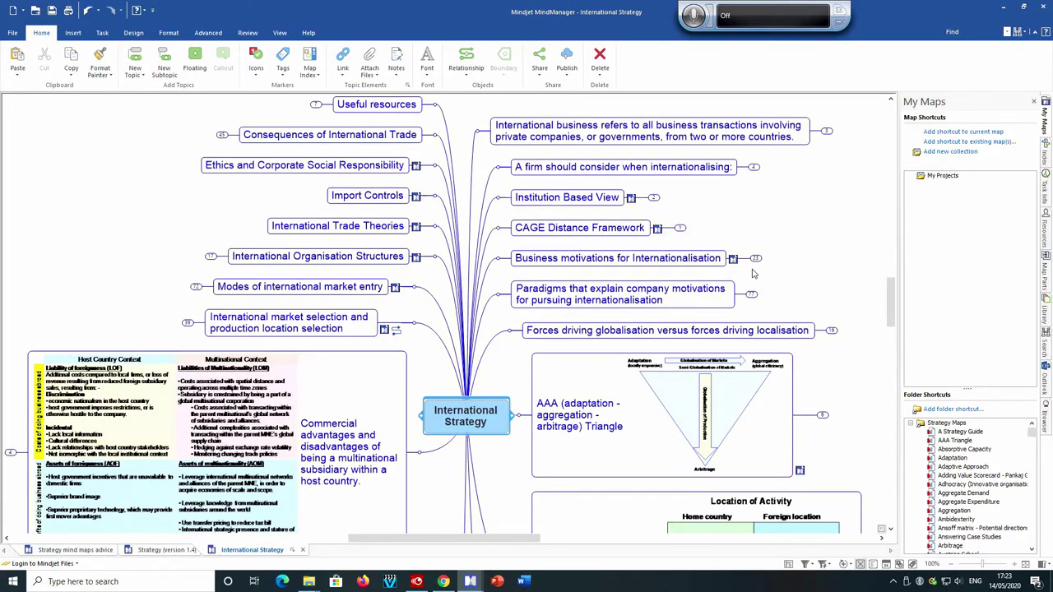
click(654, 198)
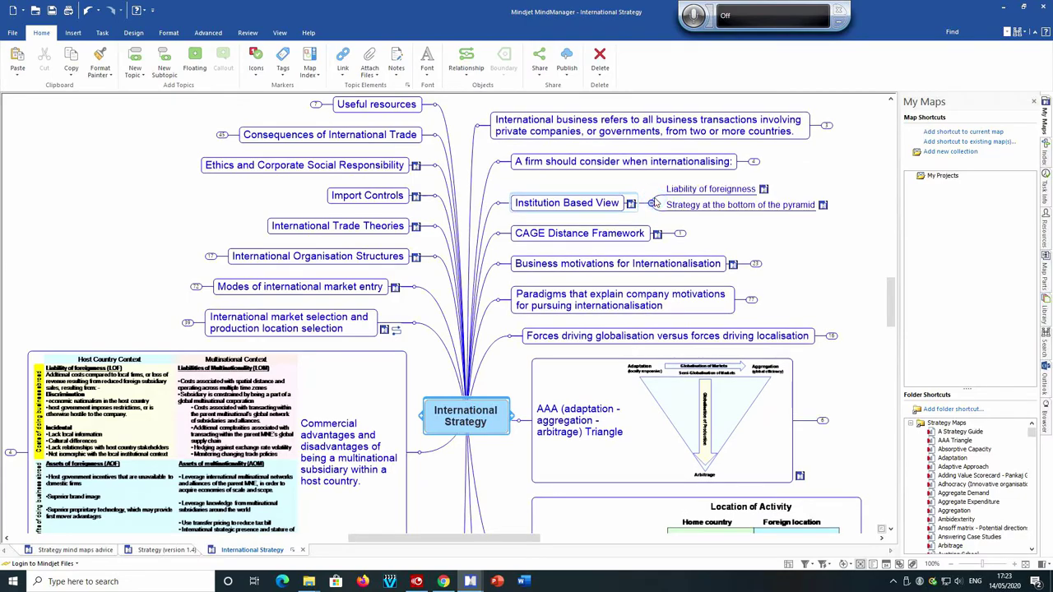
click(652, 204)
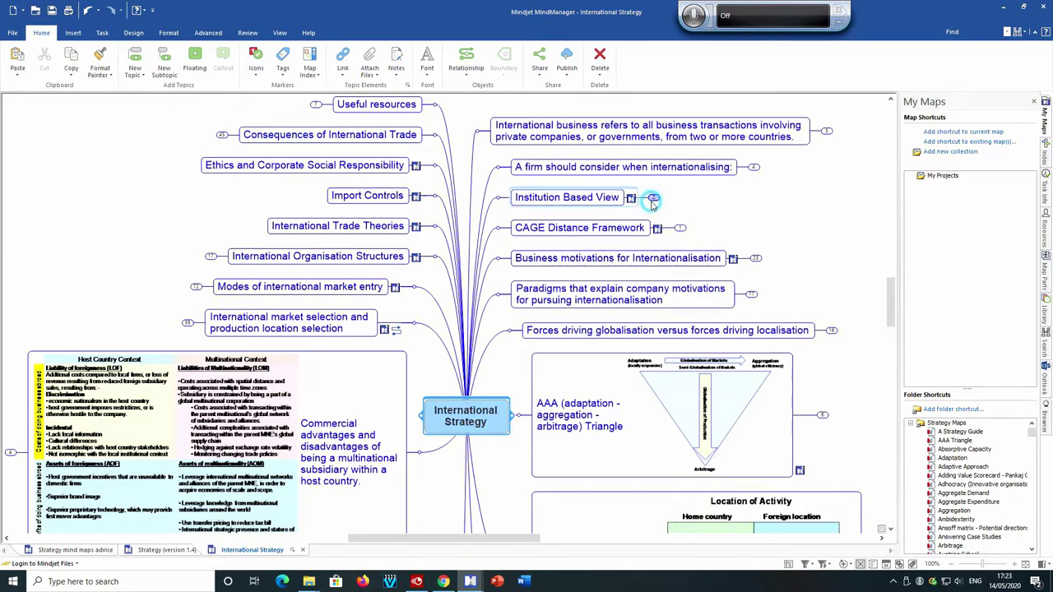
- Expand the paradigms topic, pan to see all its subtopics, then collapse it
click(750, 295)
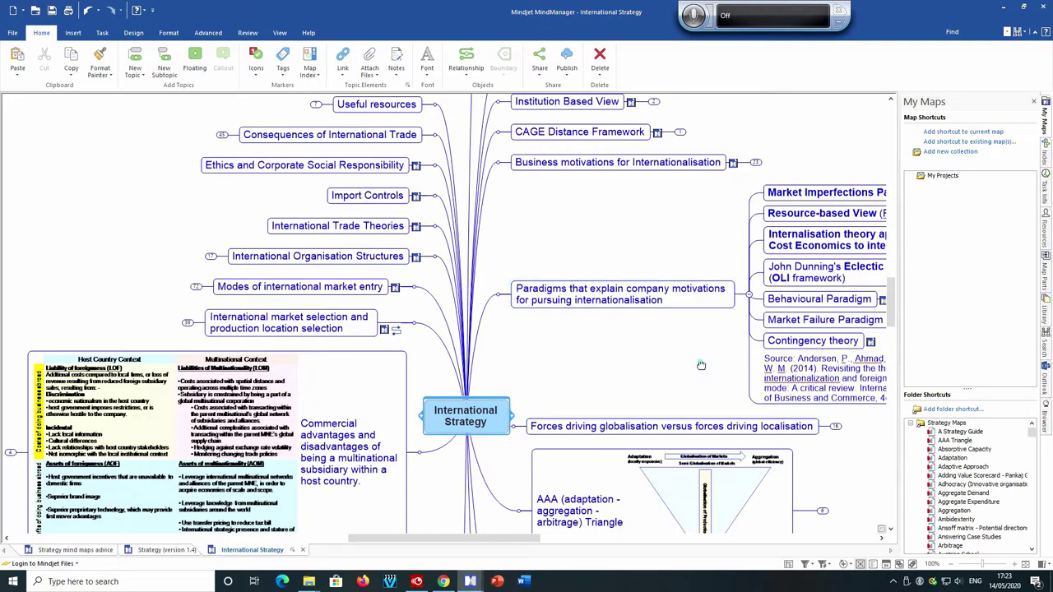
drag(702, 366, 546, 361)
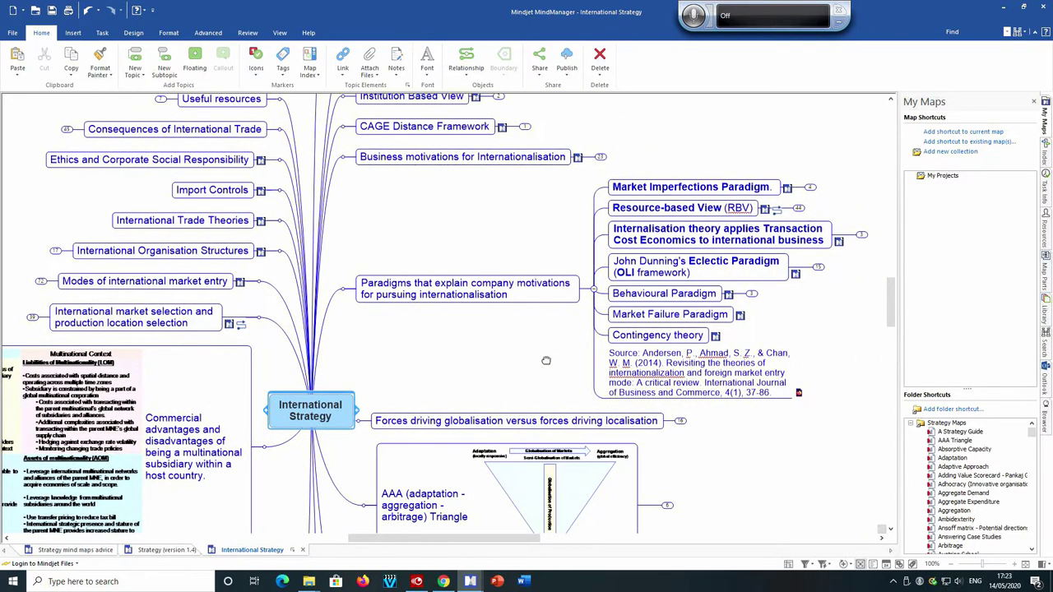
click(593, 290)
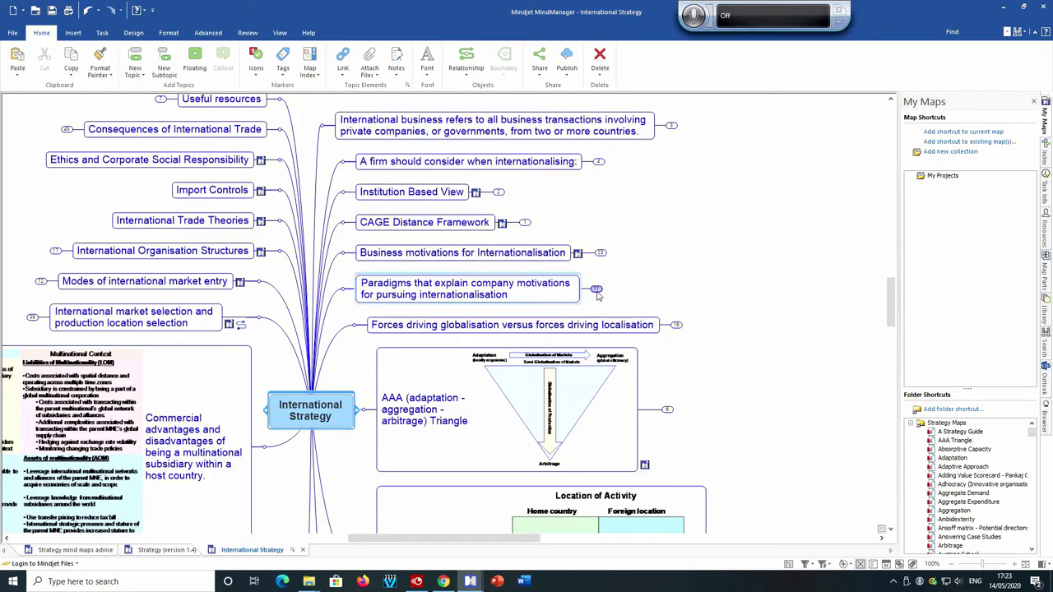
drag(429, 541, 378, 543)
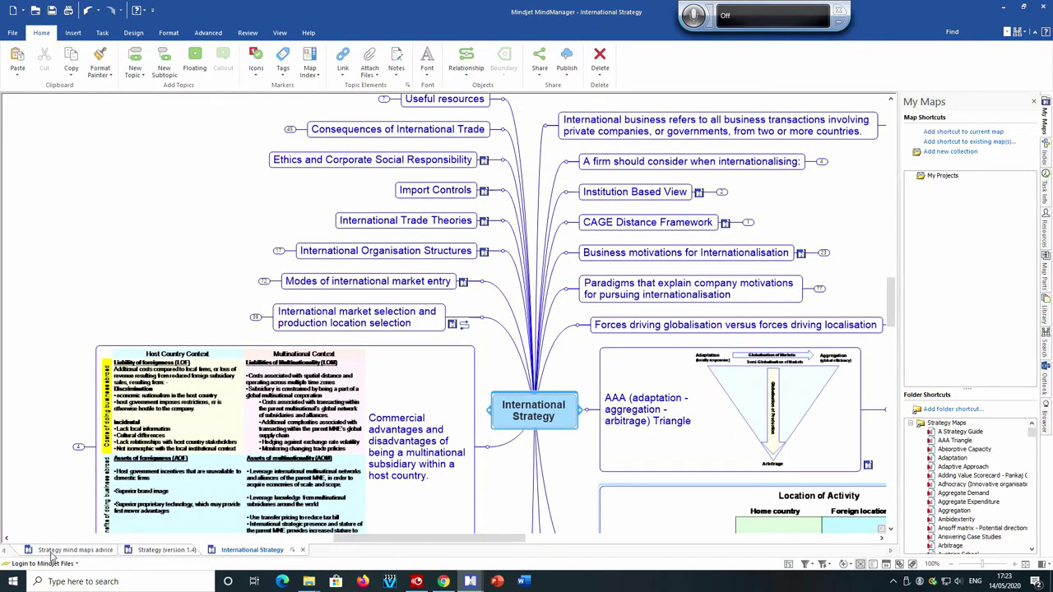
- Return to the advice map, collapse its two master-map subtopics, and select the map-searching topic
click(172, 550)
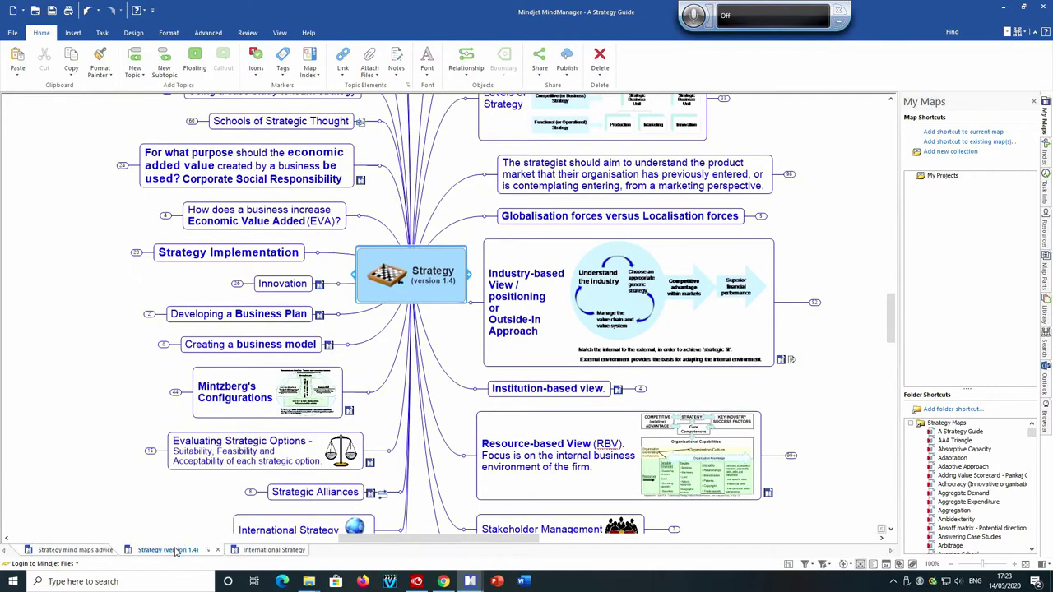
click(52, 550)
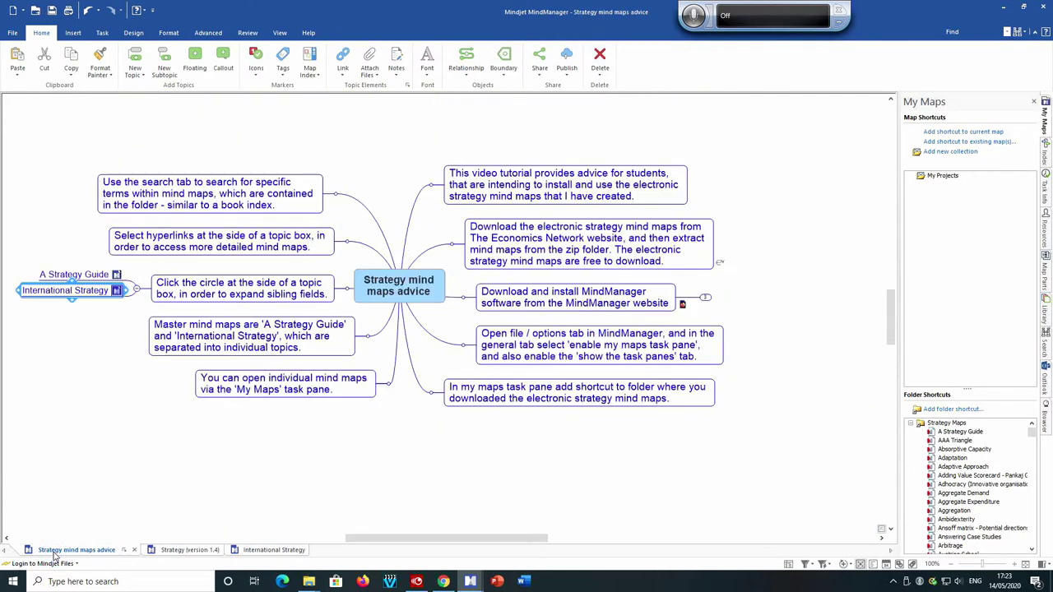
click(137, 290)
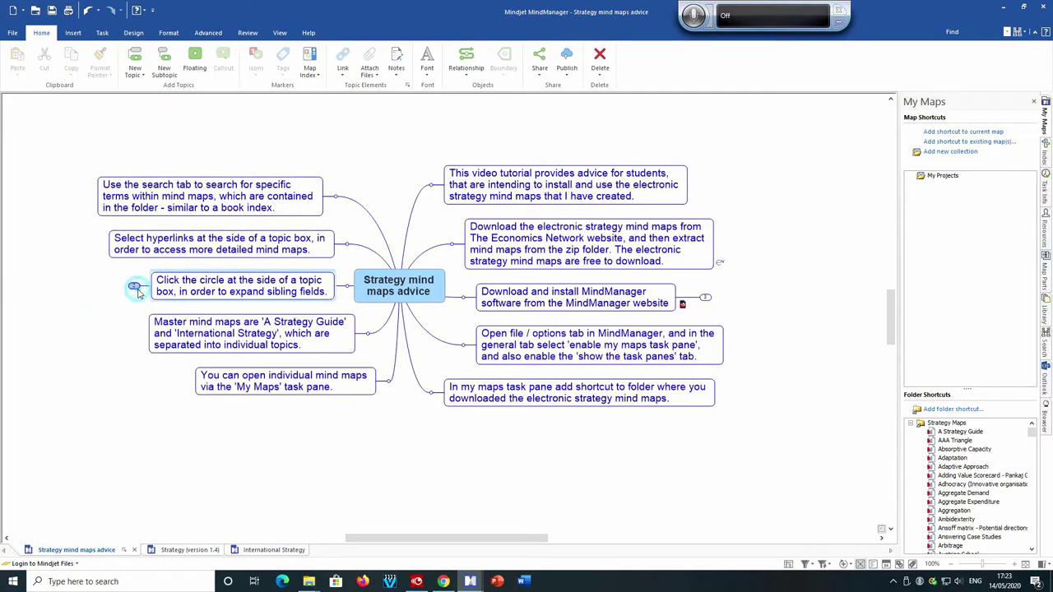
click(212, 190)
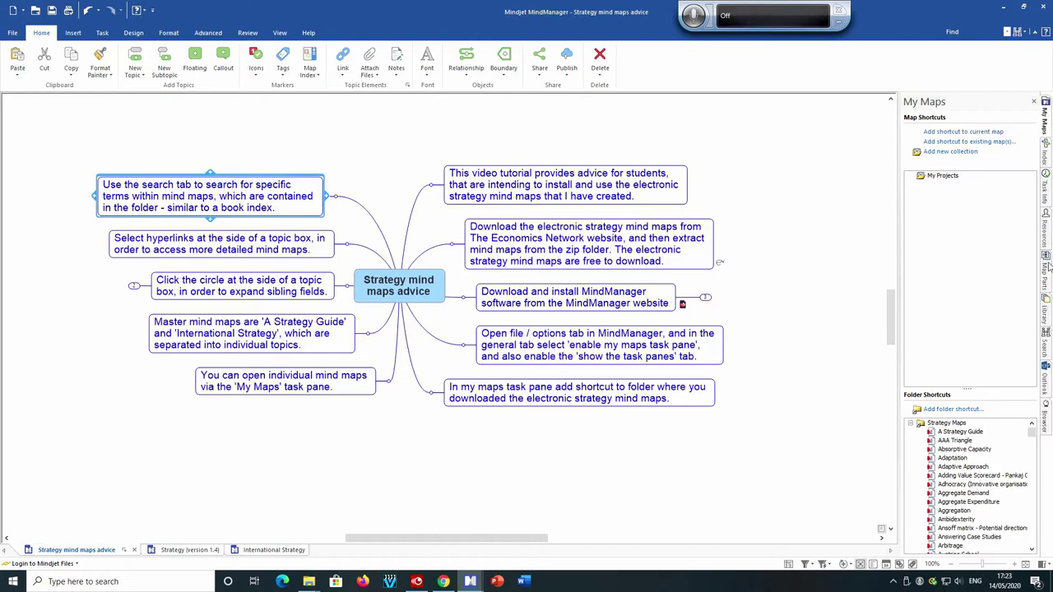
- Search Strategy Maps for 'eclectic' and open Eclectic Paradigm.mmap from the 20 results
click(1046, 350)
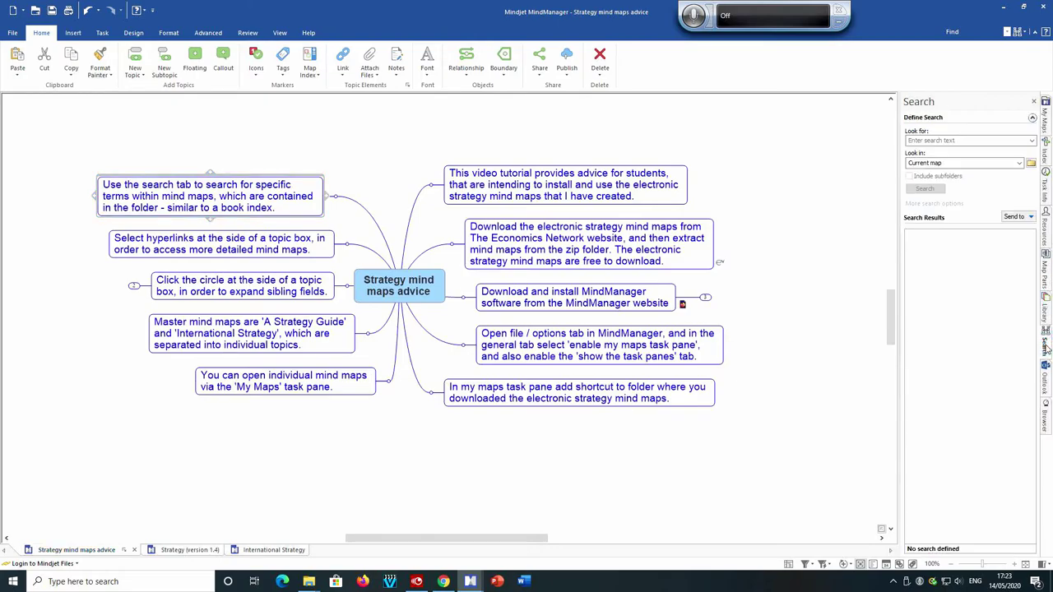
click(927, 140)
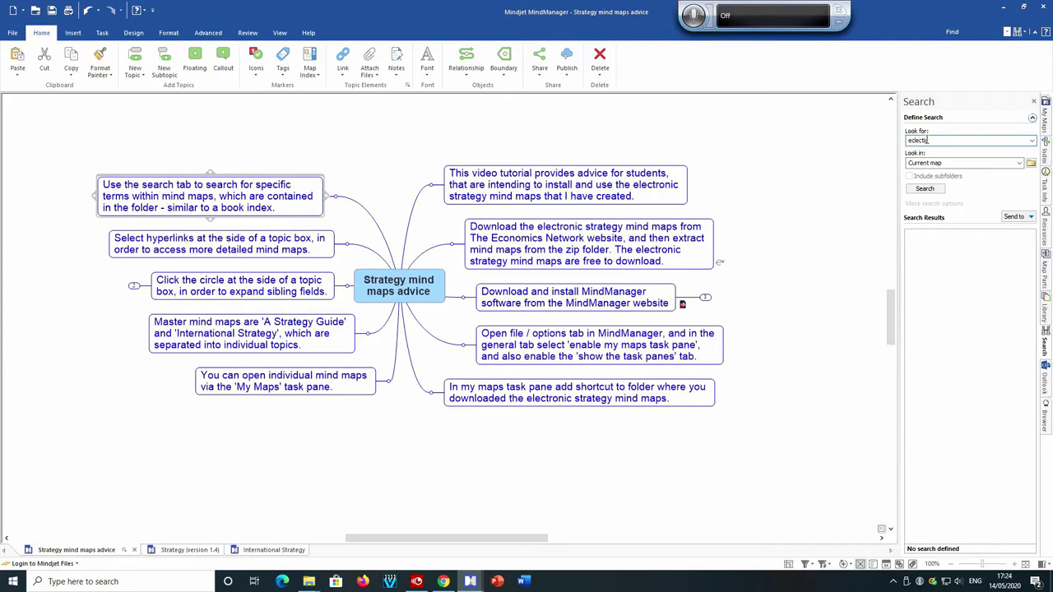
text(o)
click(1020, 163)
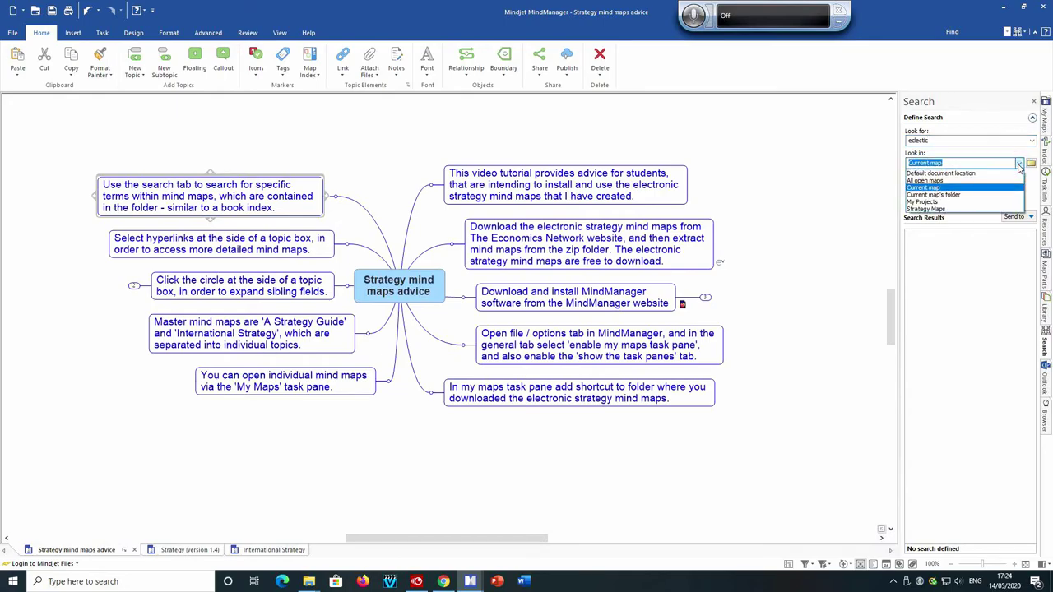
click(940, 211)
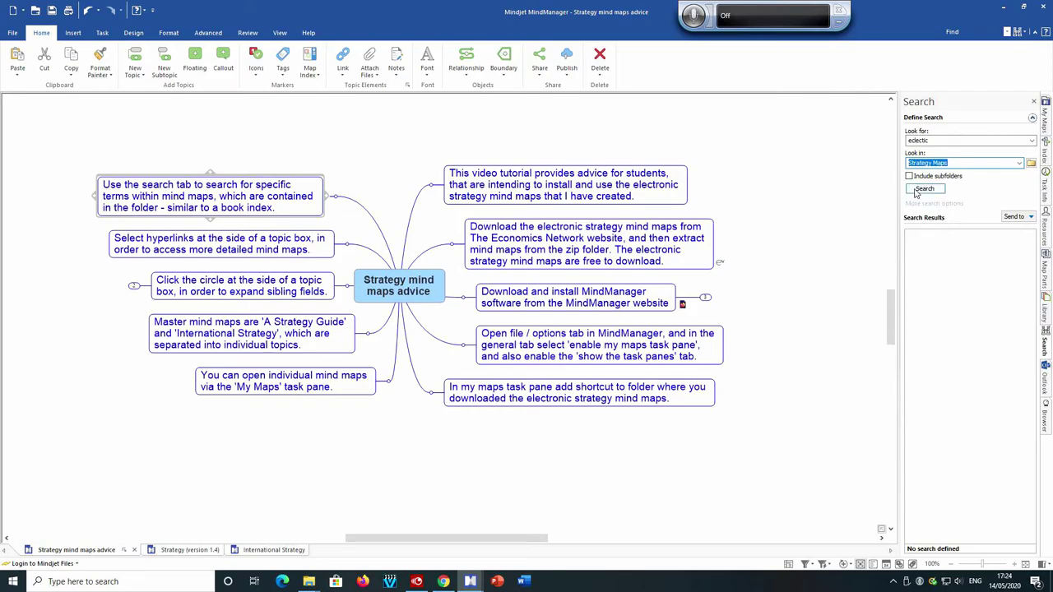
click(914, 191)
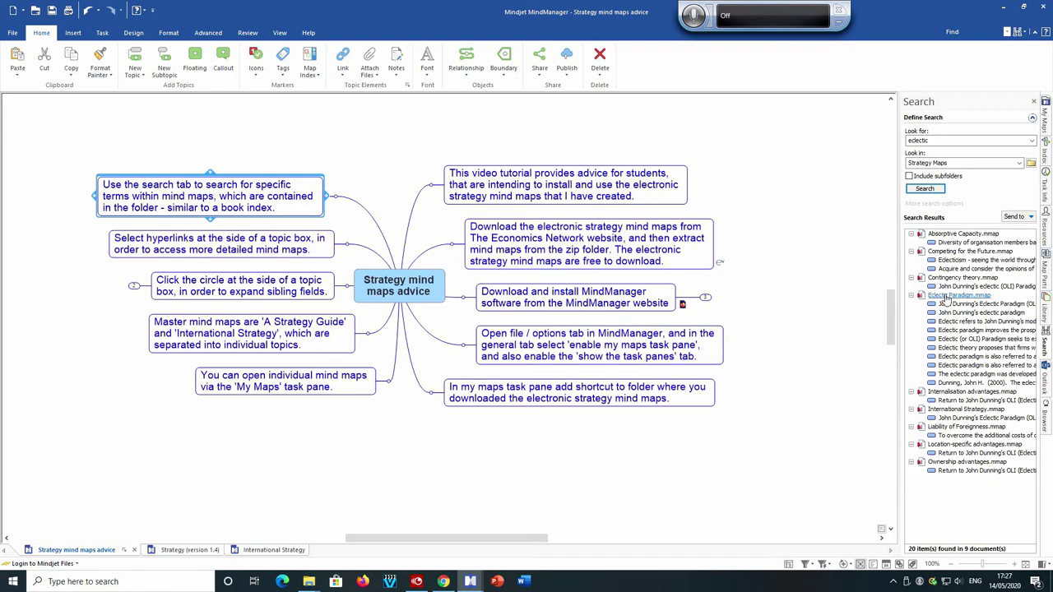
click(947, 298)
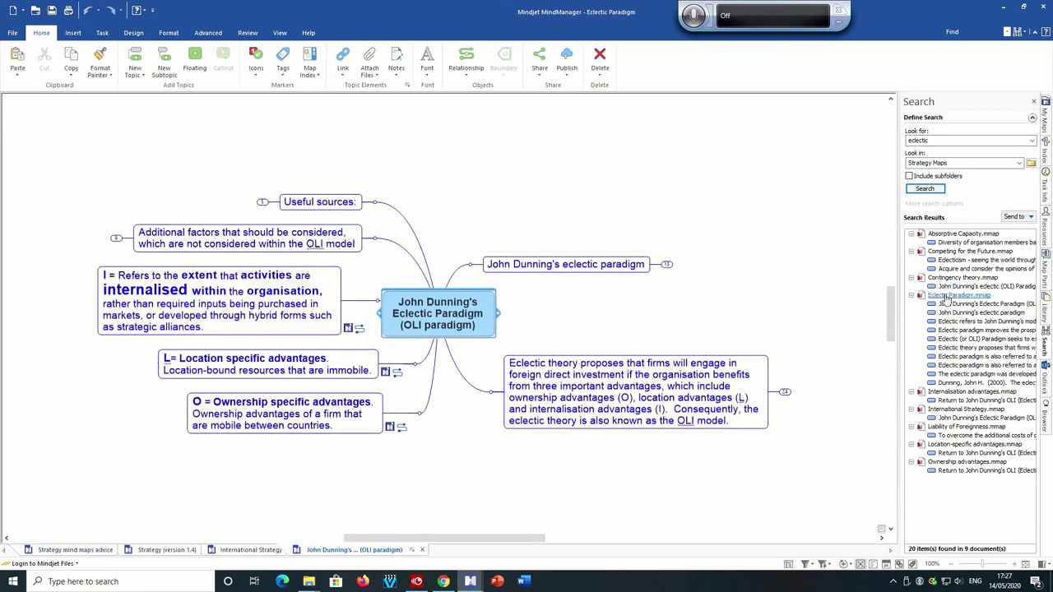